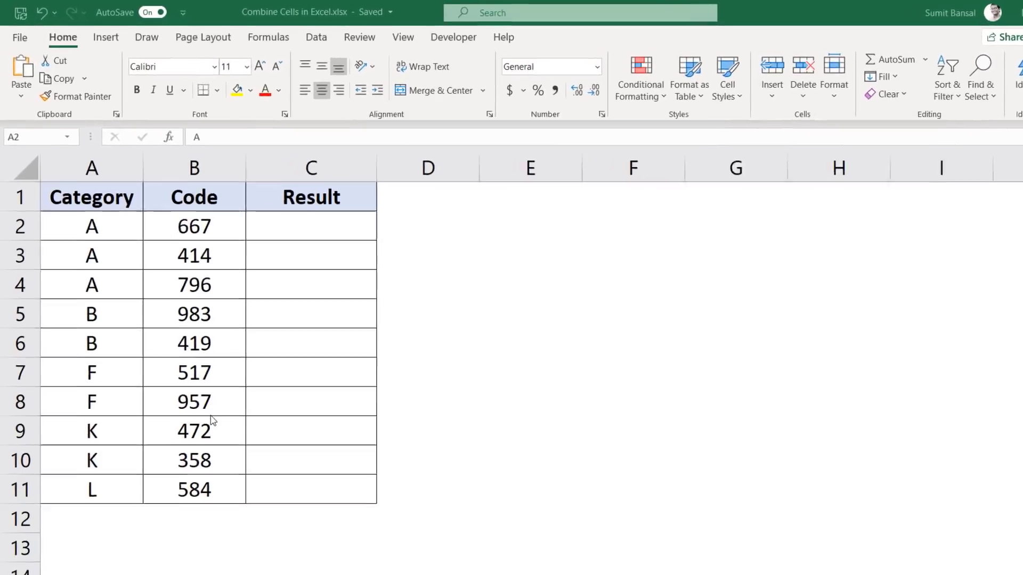
Step: Enter =A2&B2 in C2 and fill it down to row 11, giving A667 onward
{"action": "left_click", "coordinate": [350, 256]}
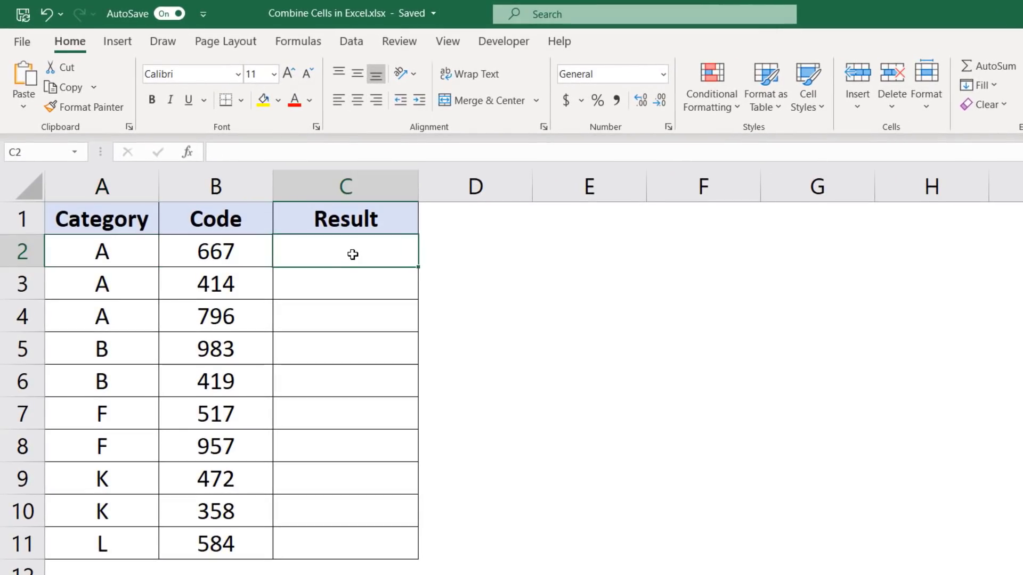
{"action": "type", "text": "="}
{"action": "key", "text": "Left"}
{"action": "key", "text": "Left"}
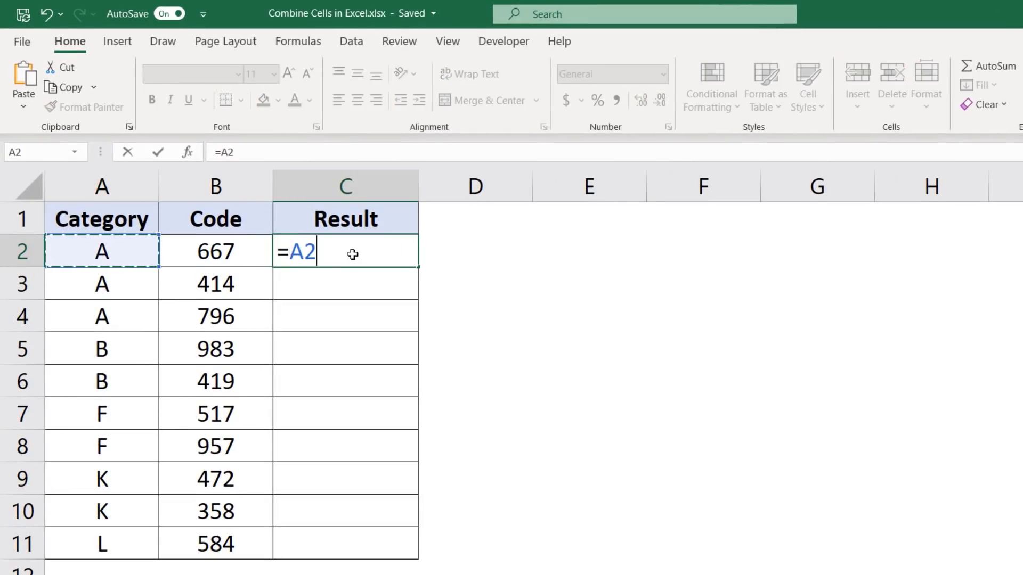
{"action": "type", "text": "&"}
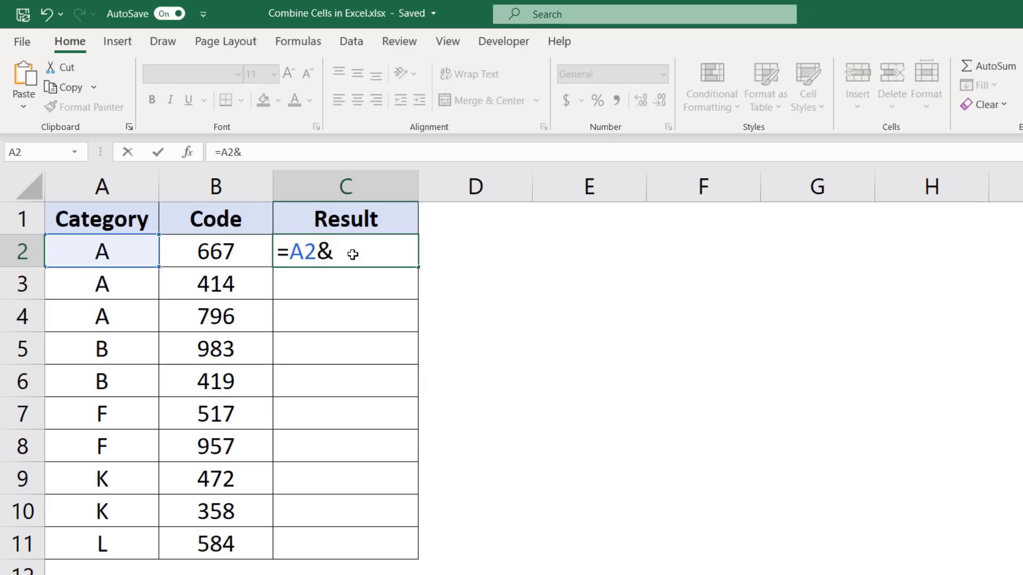
{"action": "key", "text": "Left"}
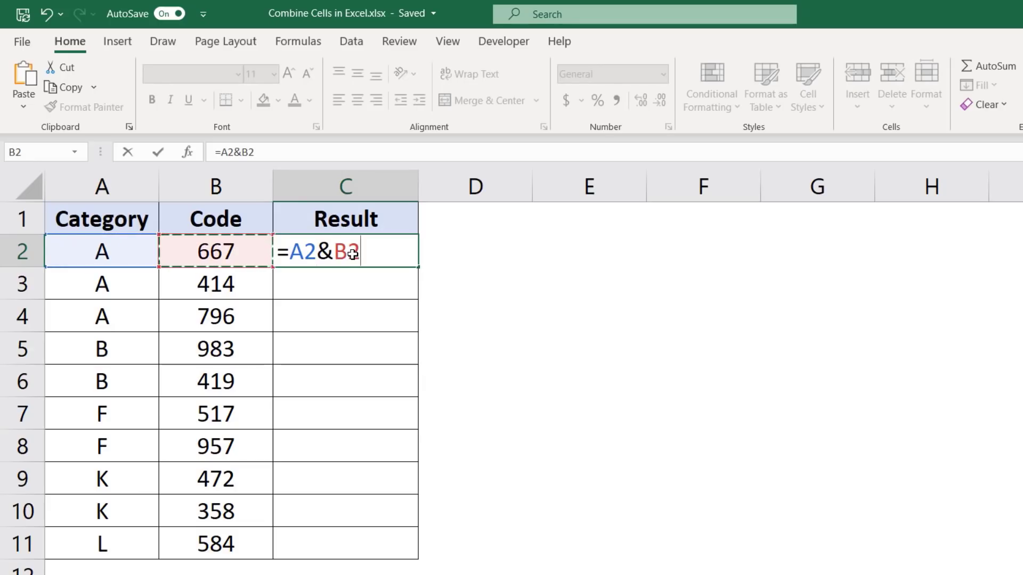
{"action": "key", "text": "Return"}
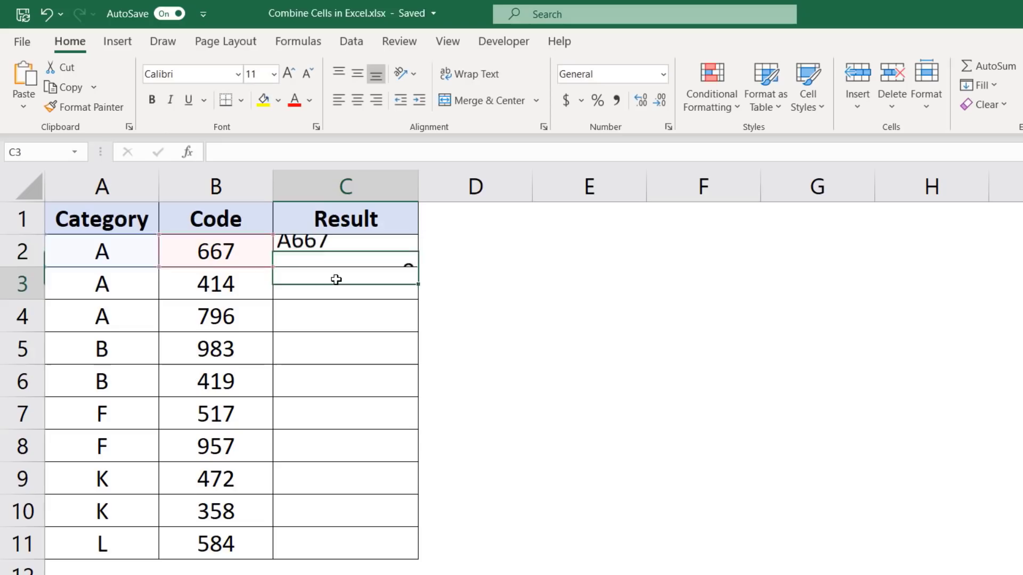
{"action": "left_click", "coordinate": [391, 249]}
{"action": "double_click", "coordinate": [419, 264]}
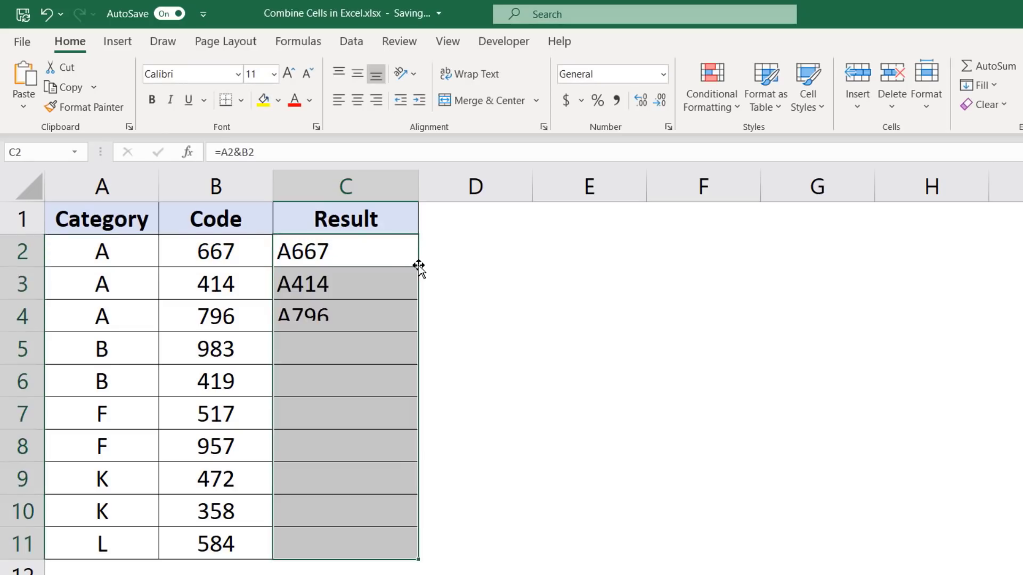
Step: Enter =CONCAT(A2,B2) in D2 to produce the same join
{"action": "left_click", "coordinate": [507, 261]}
{"action": "type", "text": "=con"}
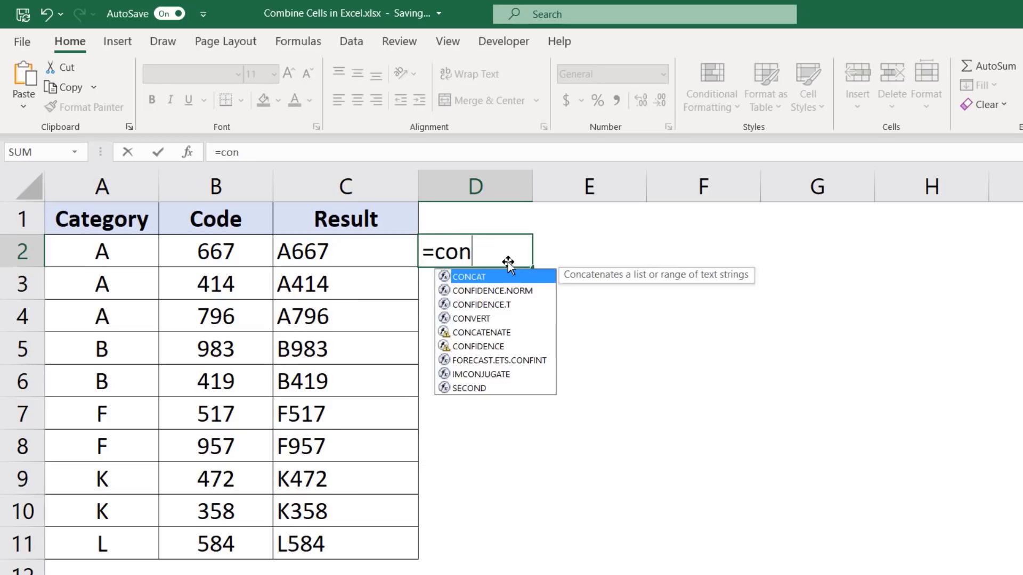
{"action": "key", "text": "Tab"}
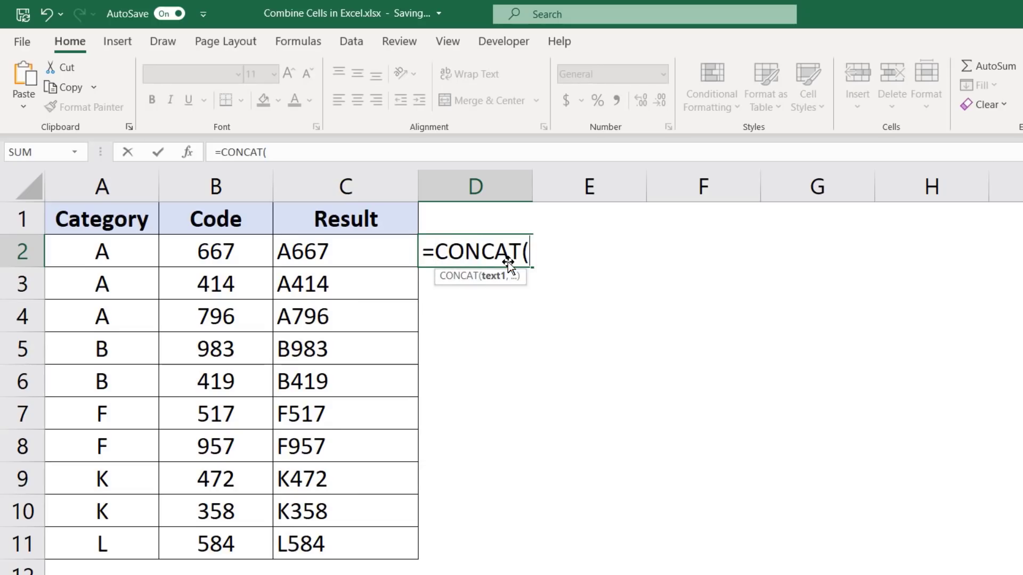
{"action": "key", "text": "Left"}
{"action": "key", "text": "Left"}
{"action": "key", "text": "Left"}
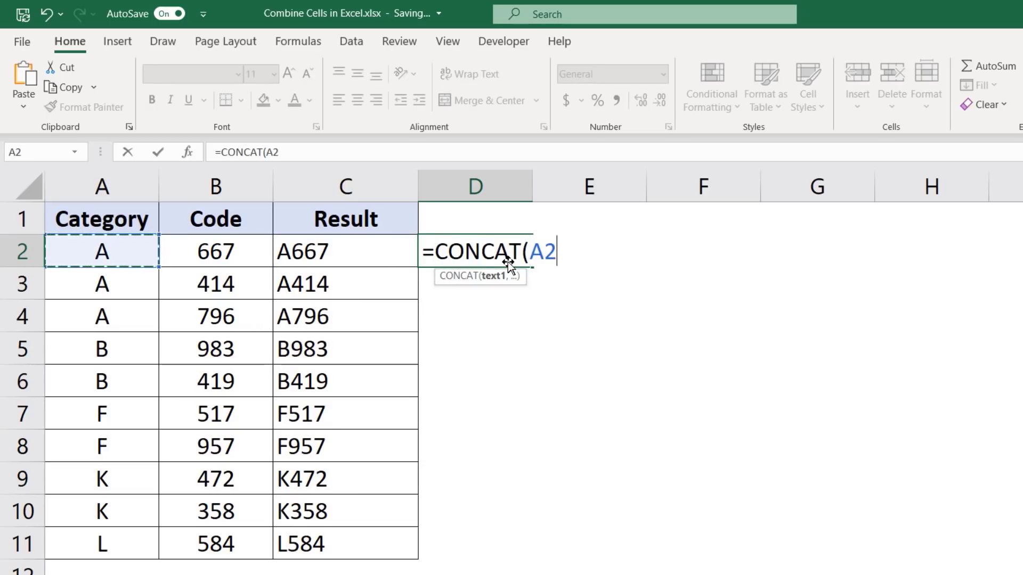
{"action": "type", "text": ","}
{"action": "key", "text": "Left"}
{"action": "key", "text": "Left"}
{"action": "key", "text": "Left"}
{"action": "key", "text": "Right"}
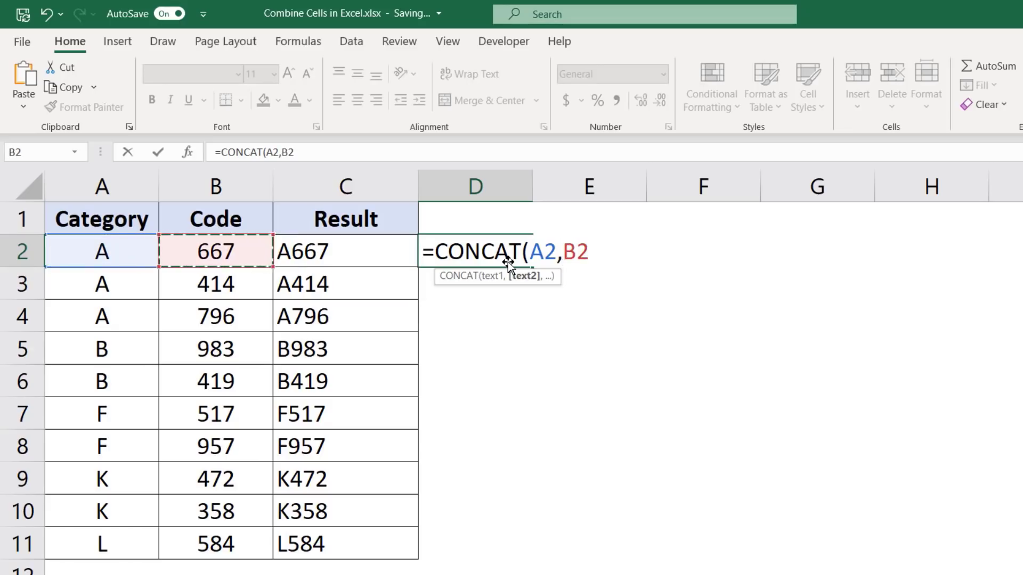
{"action": "type", "text": ")"}
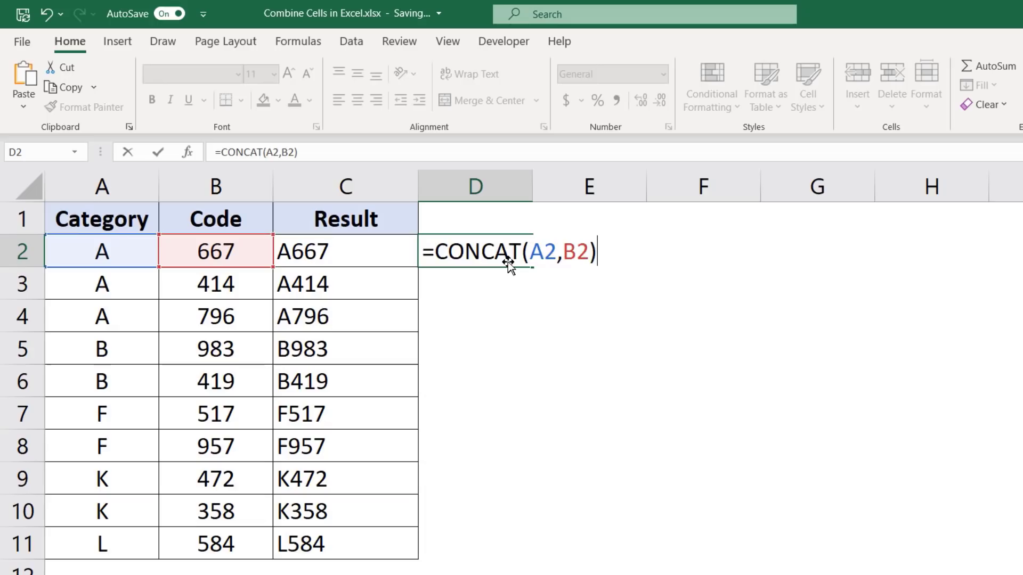
{"action": "key", "text": "Return"}
{"action": "left_click", "coordinate": [515, 254]}
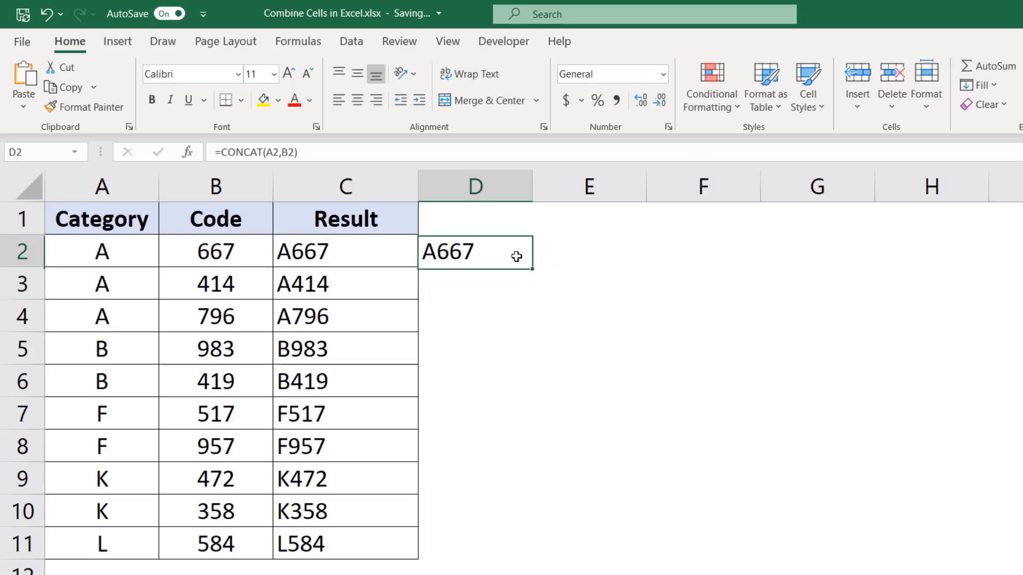
Step: Fill the CONCAT formula to D11, then fill C2:C11 with =A2&"-"&B2 (A-667 to L-584)
{"action": "double_click", "coordinate": [532, 267]}
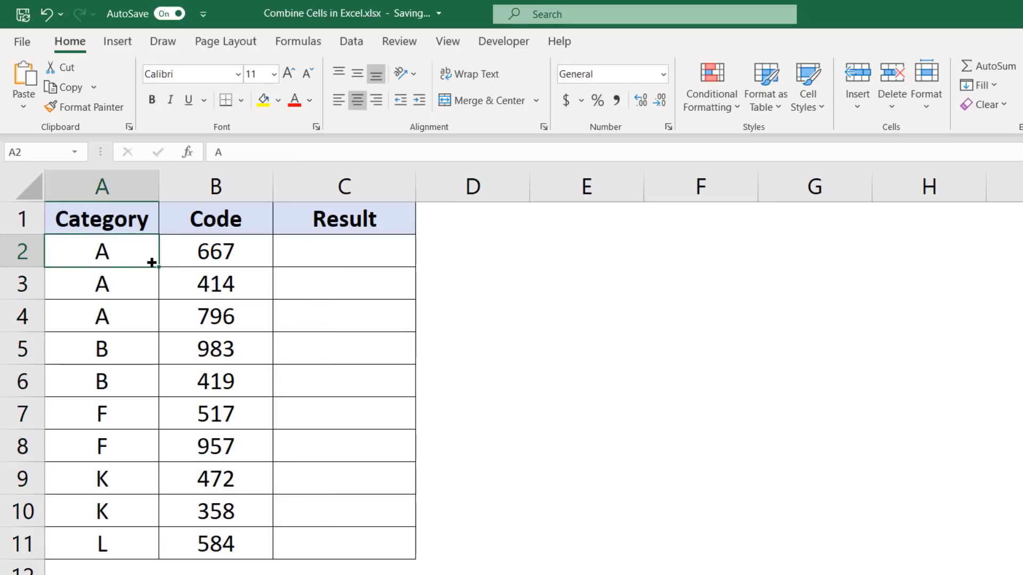
{"action": "left_click", "coordinate": [311, 256]}
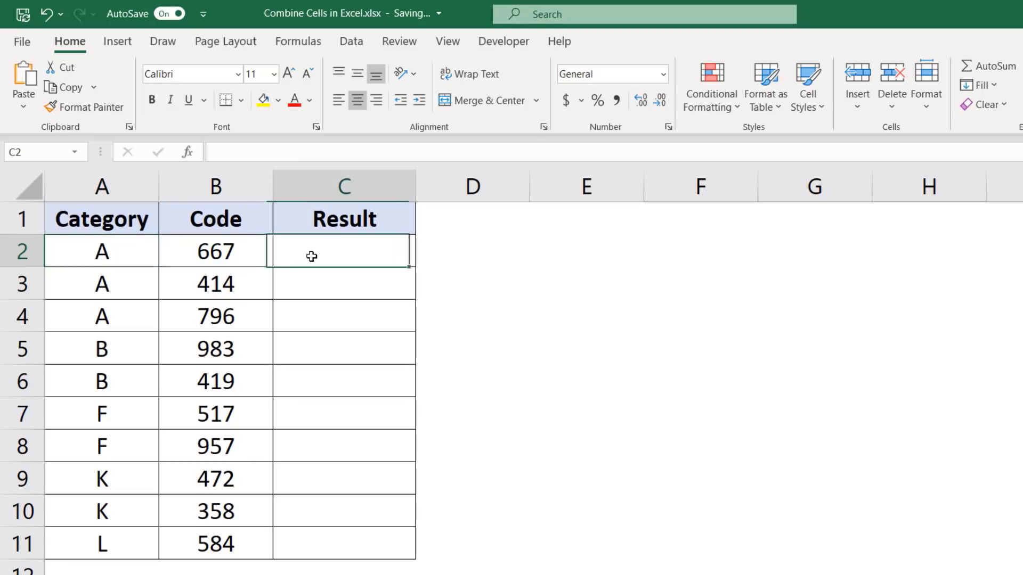
{"action": "type", "text": "="}
{"action": "key", "text": "Left"}
{"action": "key", "text": "Left"}
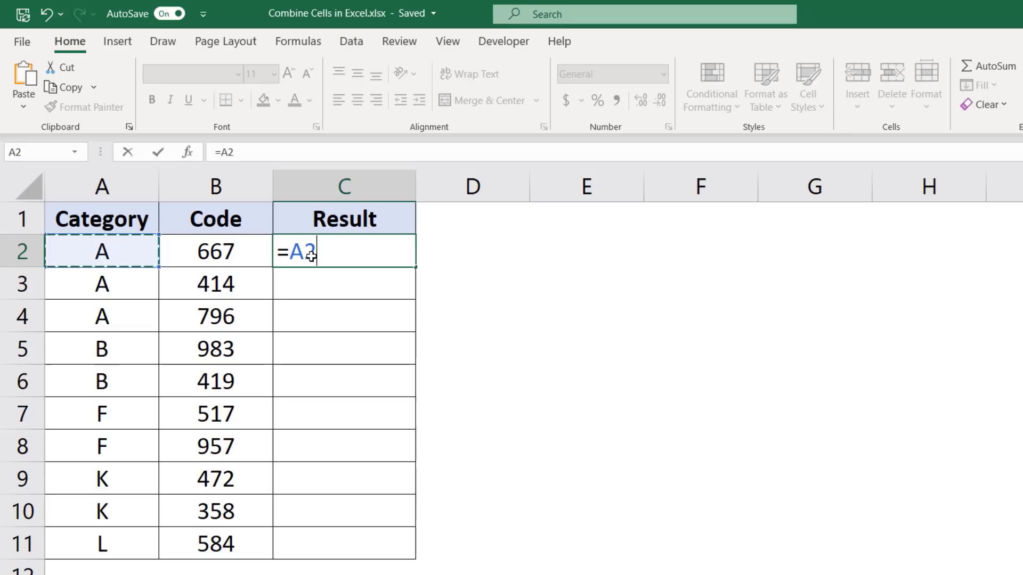
{"action": "type", "text": "&"}
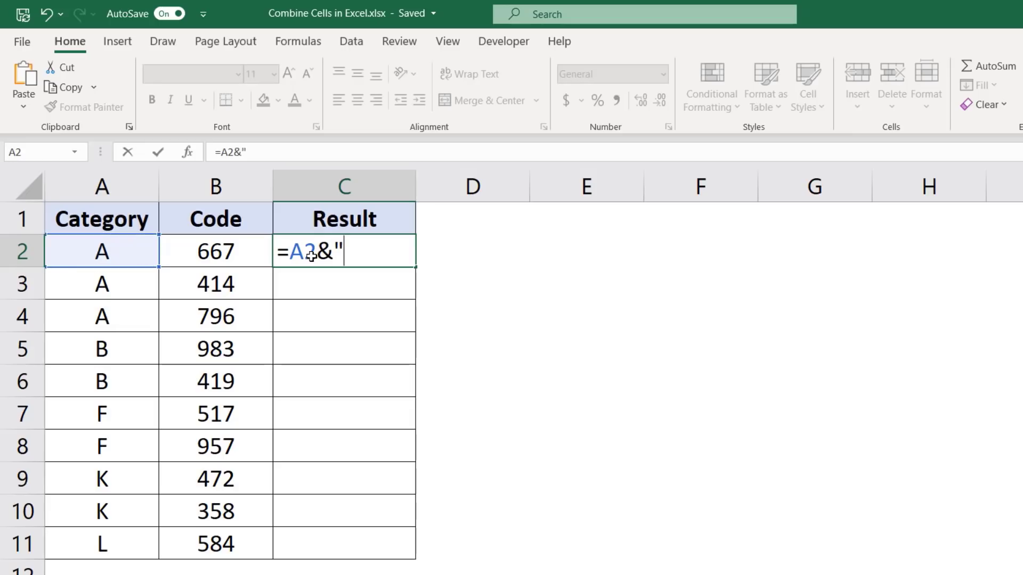
{"action": "type", "text": "\"-\""}
{"action": "type", "text": "&"}
{"action": "key", "text": "Left"}
{"action": "key", "text": "Return"}
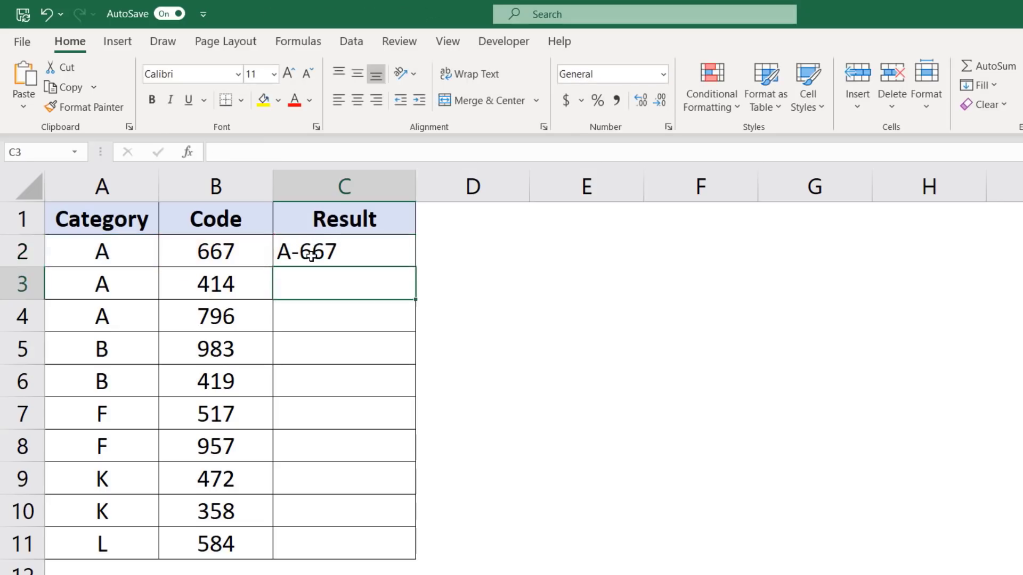
{"action": "left_click", "coordinate": [312, 255]}
{"action": "double_click", "coordinate": [417, 268]}
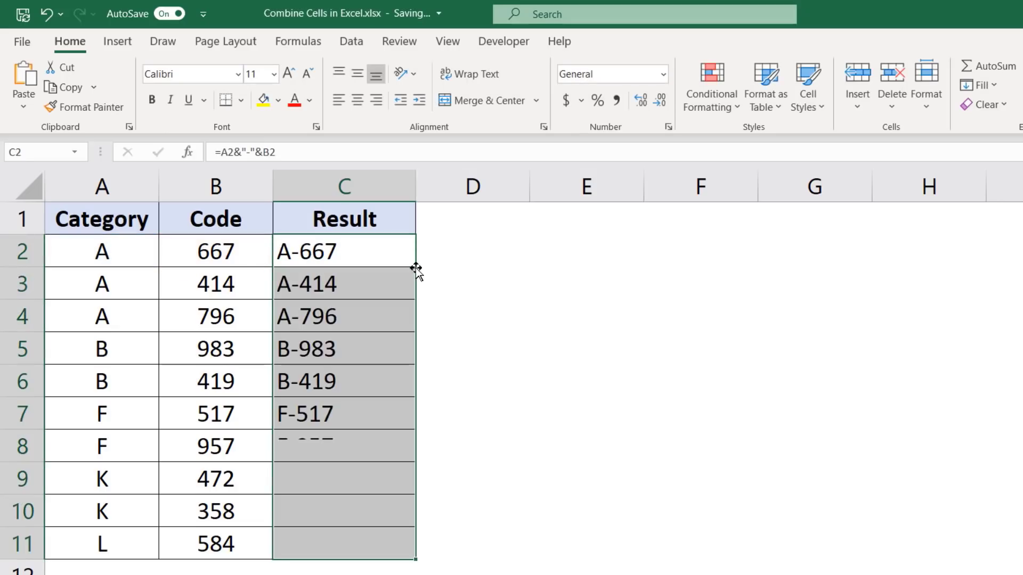
Step: Enter =CONCAT(A2,"-",B2) in D2 and fill it down to D11
{"action": "left_click", "coordinate": [479, 256]}
{"action": "type", "text": "=con"}
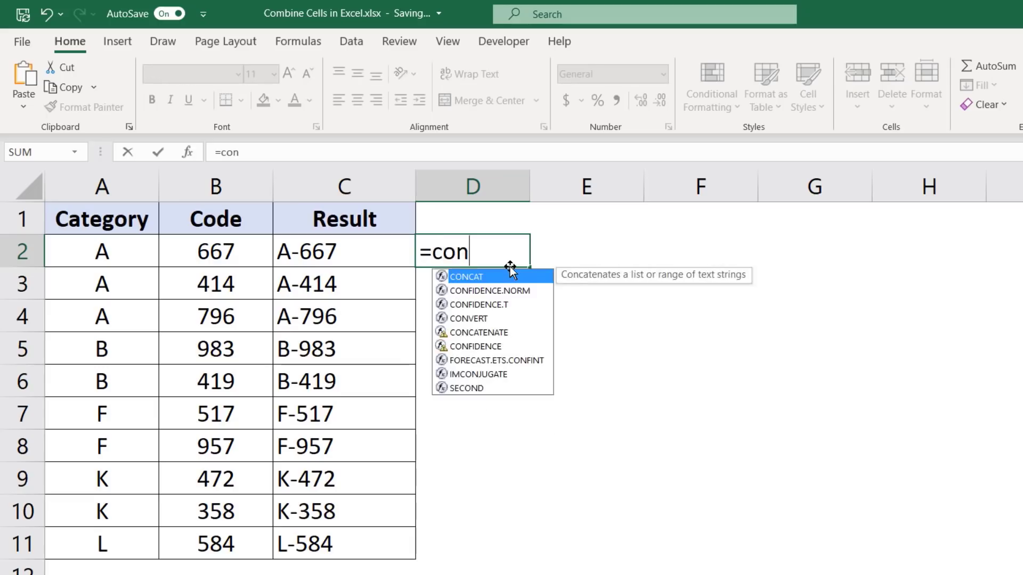
{"action": "key", "text": "Tab"}
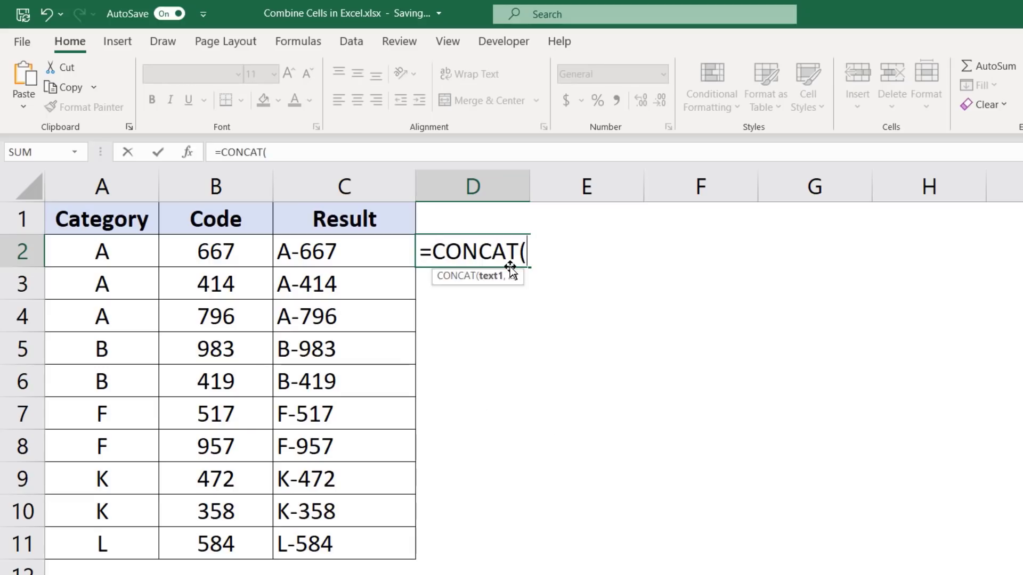
{"action": "key", "text": "Left"}
{"action": "key", "text": "Left"}
{"action": "key", "text": "Left"}
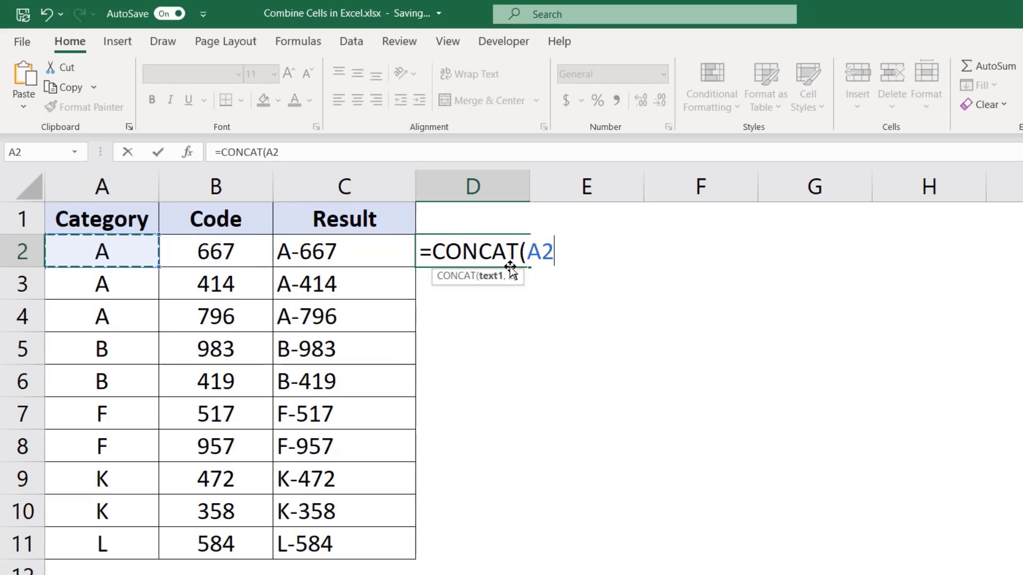
{"action": "type", "text": ","}
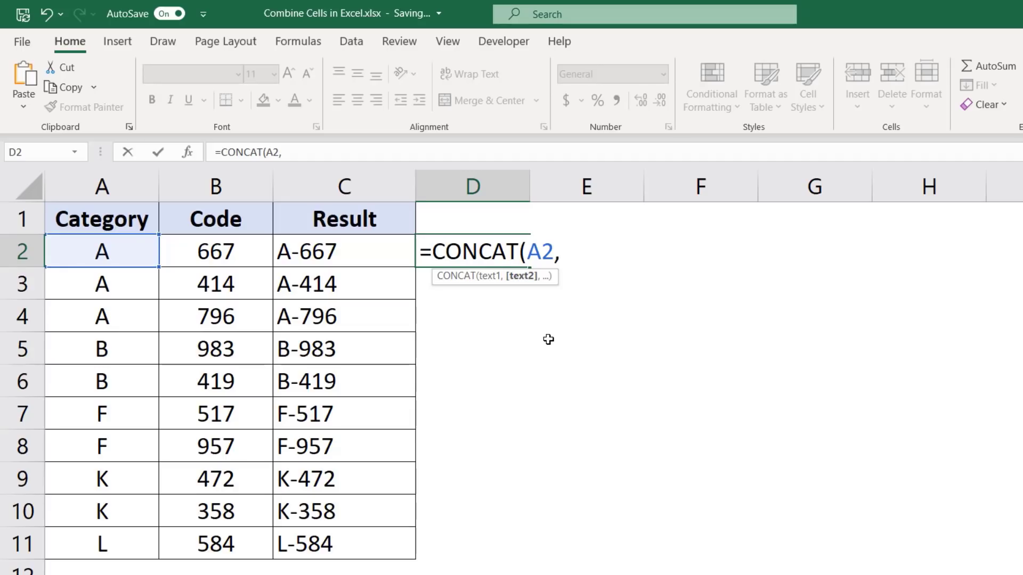
{"action": "type", "text": "\"-\","}
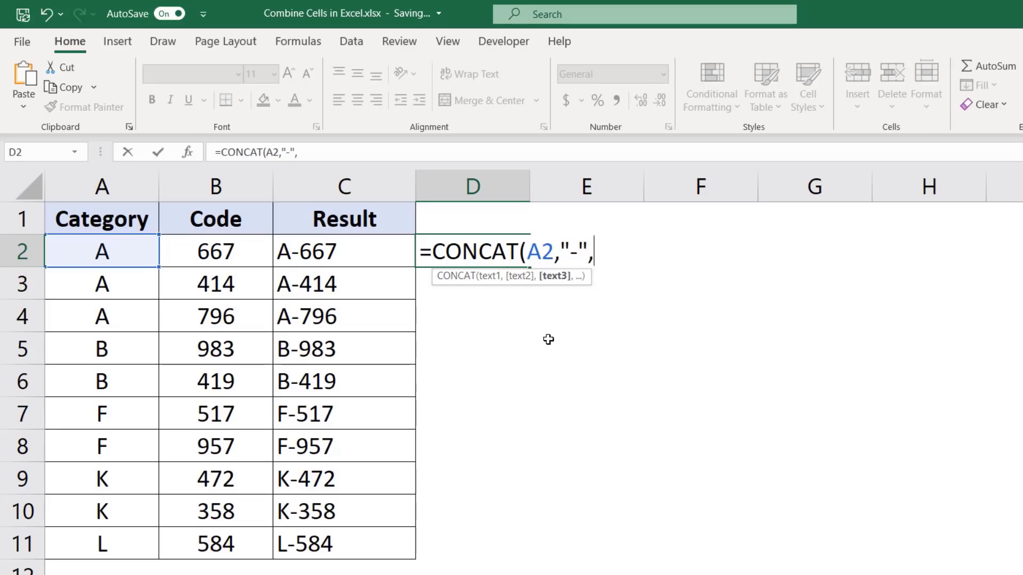
{"action": "left_click", "coordinate": [242, 255]}
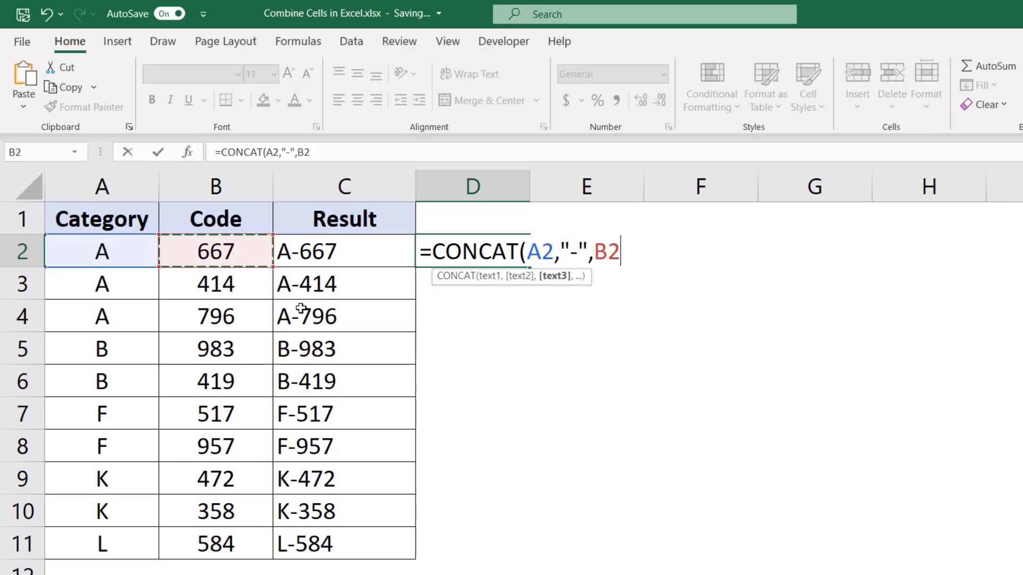
{"action": "key", "text": "Return"}
{"action": "key", "text": "Up"}
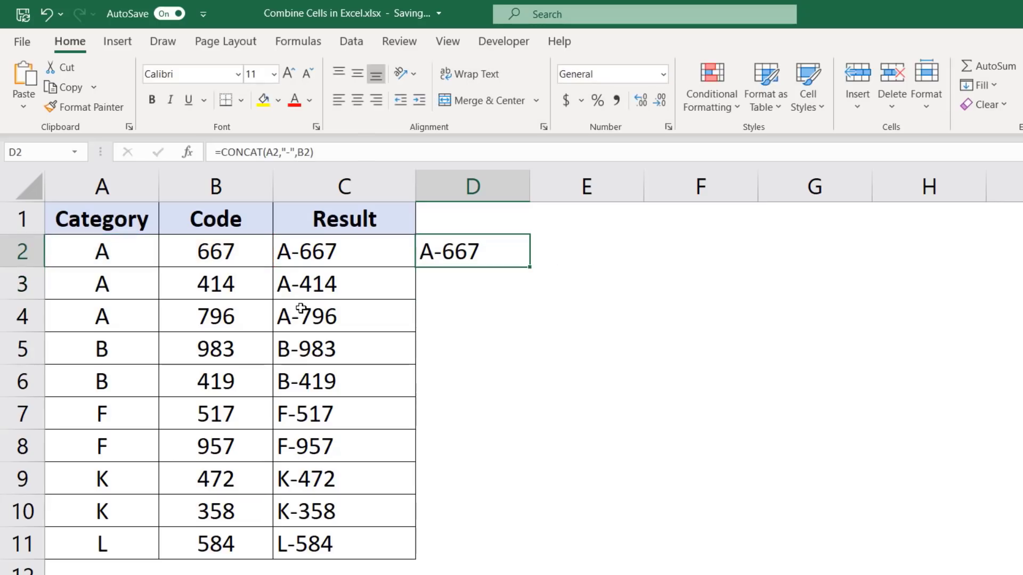
{"action": "double_click", "coordinate": [529, 266]}
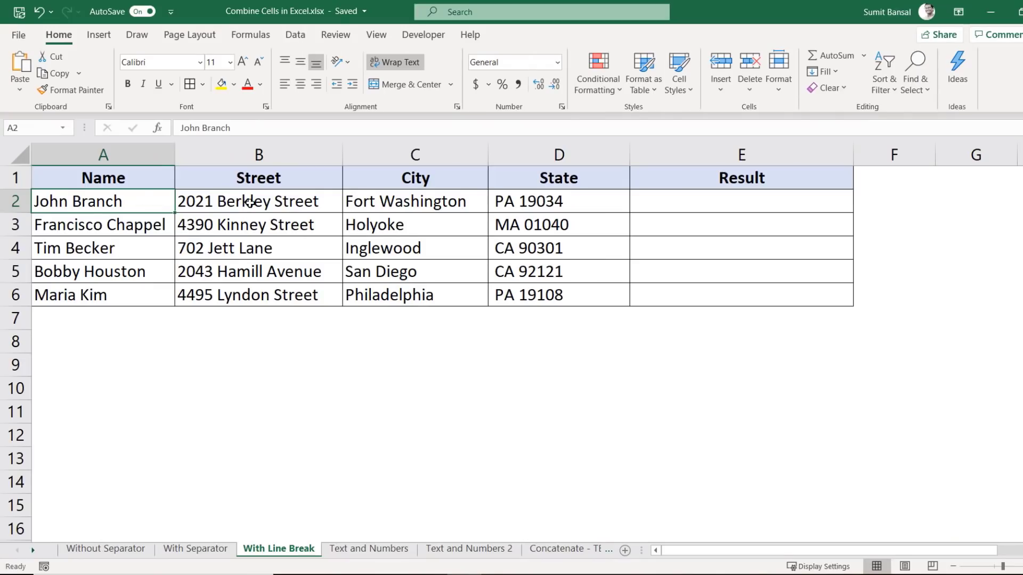
{"action": "left_click_drag", "start_coordinate": [250, 203], "coordinate": [495, 202]}
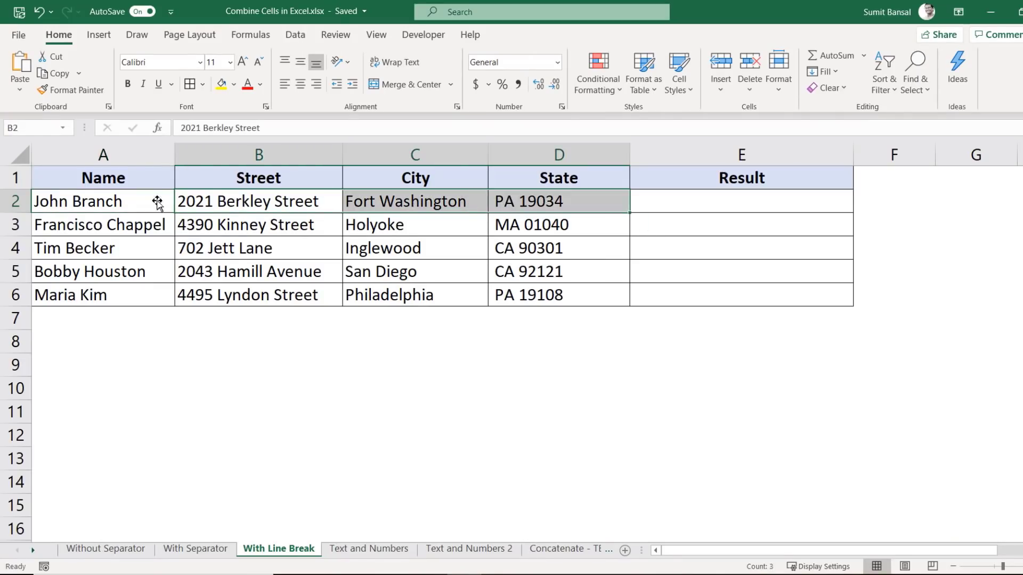
{"action": "left_click_drag", "start_coordinate": [153, 201], "coordinate": [515, 208]}
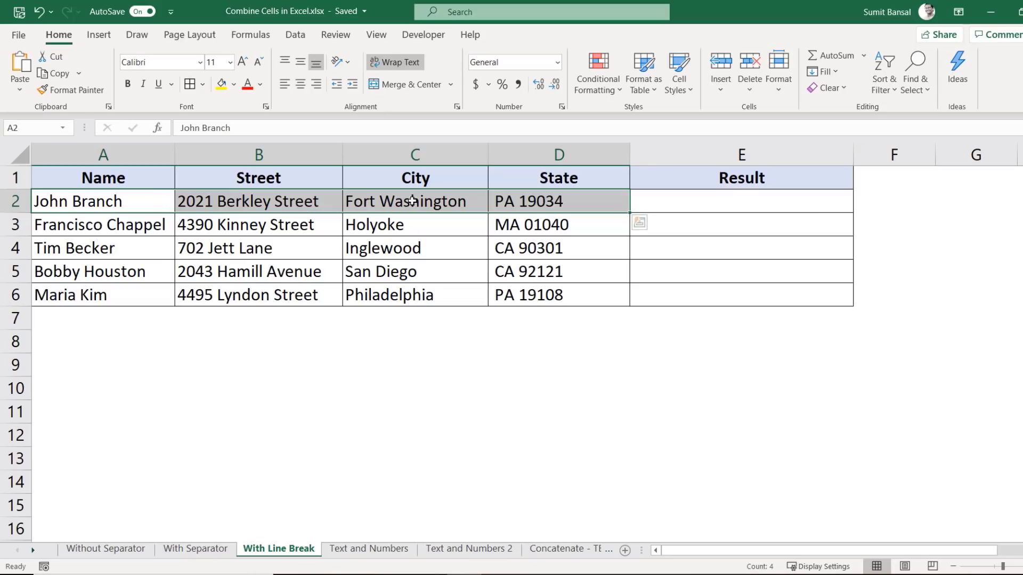
{"action": "left_click", "coordinate": [683, 202]}
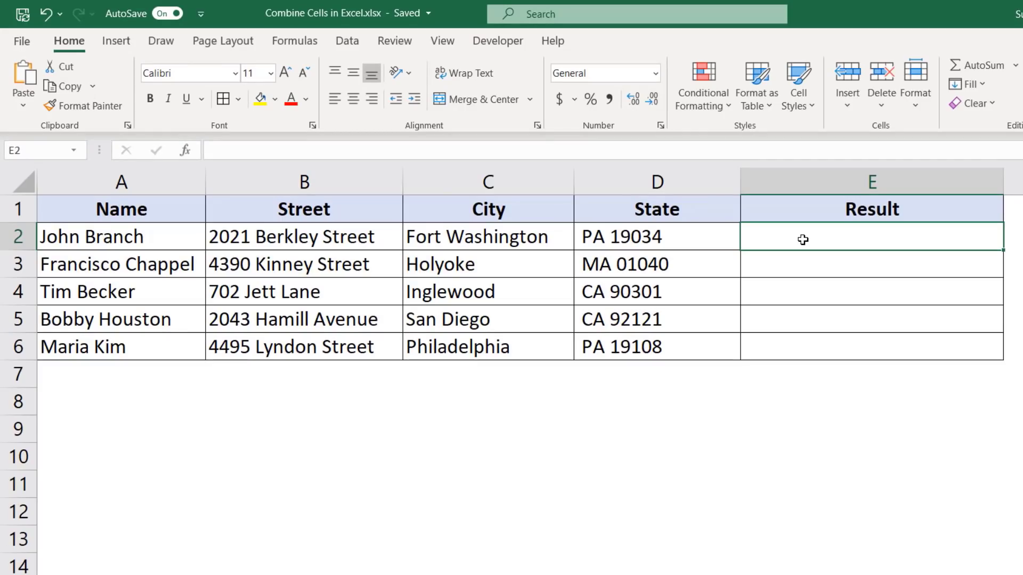
Step: Build =A2&CHAR(10)&B2&CHAR(10)&C2&CHAR(10)&D2 in E2 for the first address
{"action": "type", "text": "="}
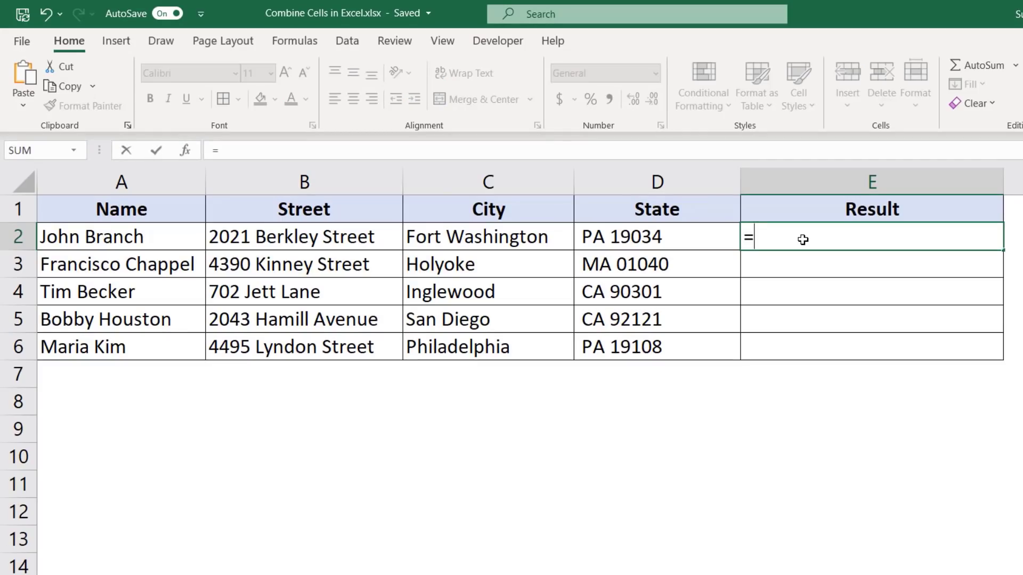
{"action": "left_click", "coordinate": [171, 238]}
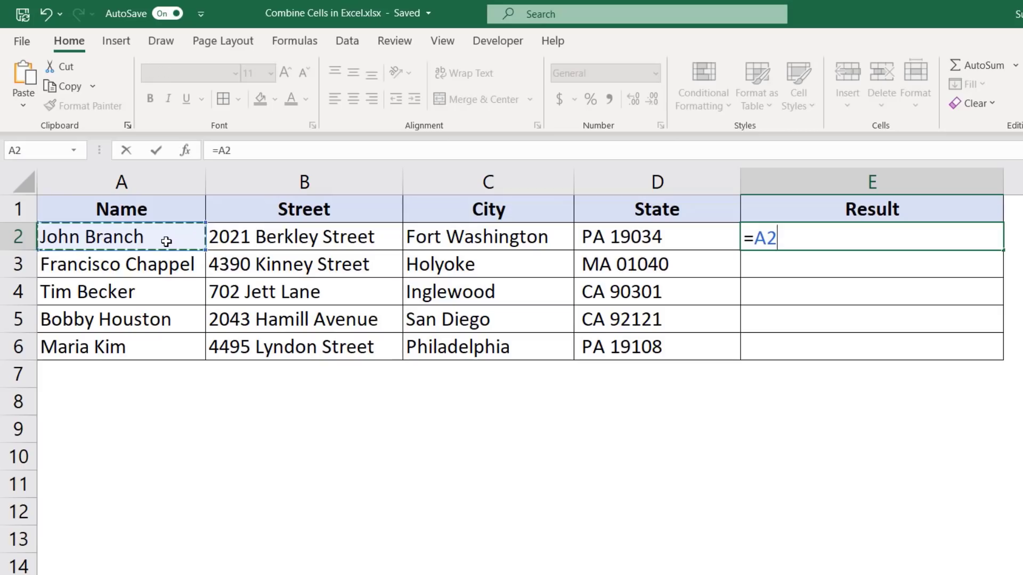
{"action": "type", "text": "&char"}
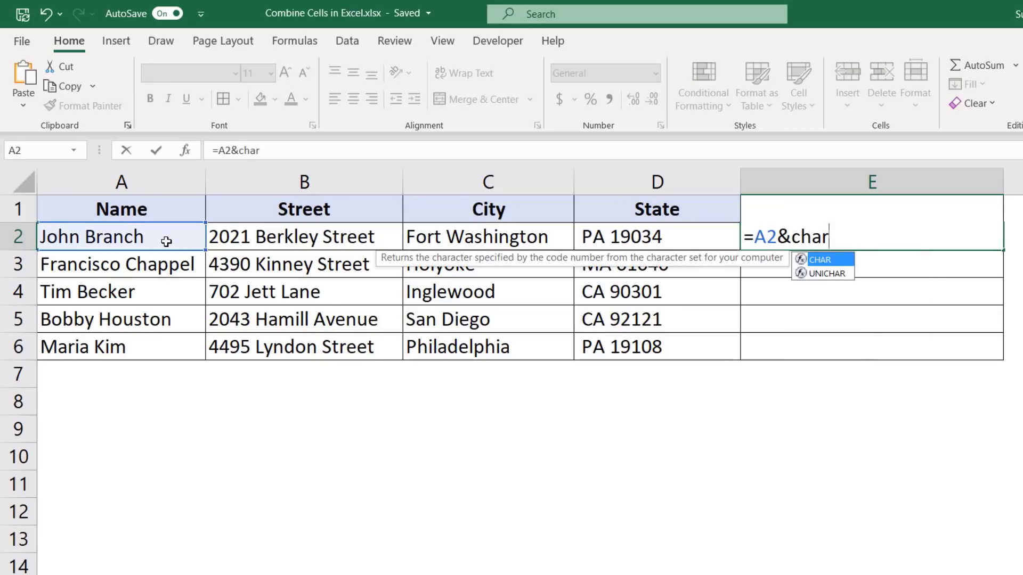
{"action": "type", "text": "(10)"}
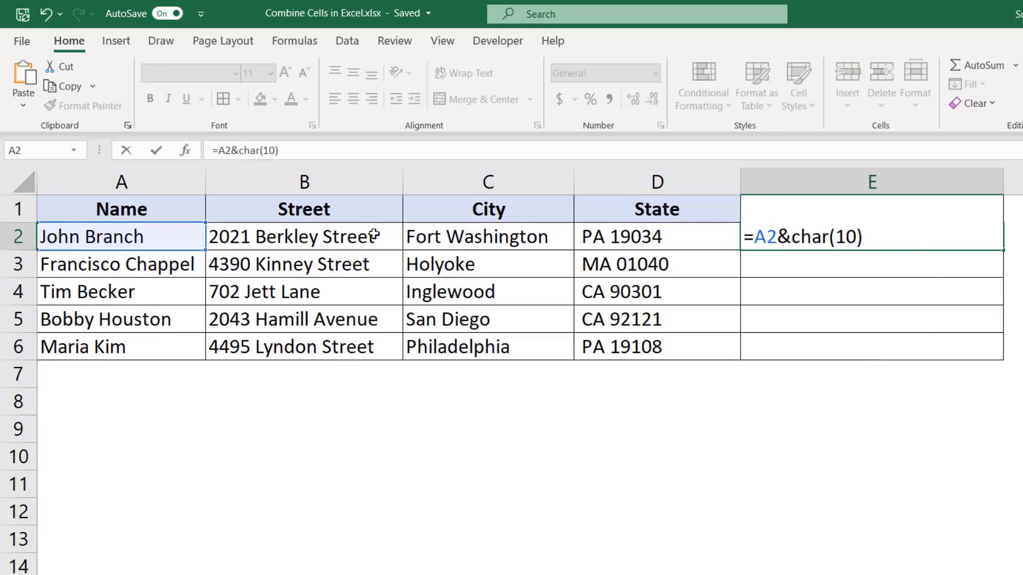
{"action": "left_click_drag", "start_coordinate": [791, 236], "coordinate": [864, 235]}
{"action": "left_click", "coordinate": [905, 243]}
{"action": "type", "text": "&"}
{"action": "left_click", "coordinate": [316, 237]}
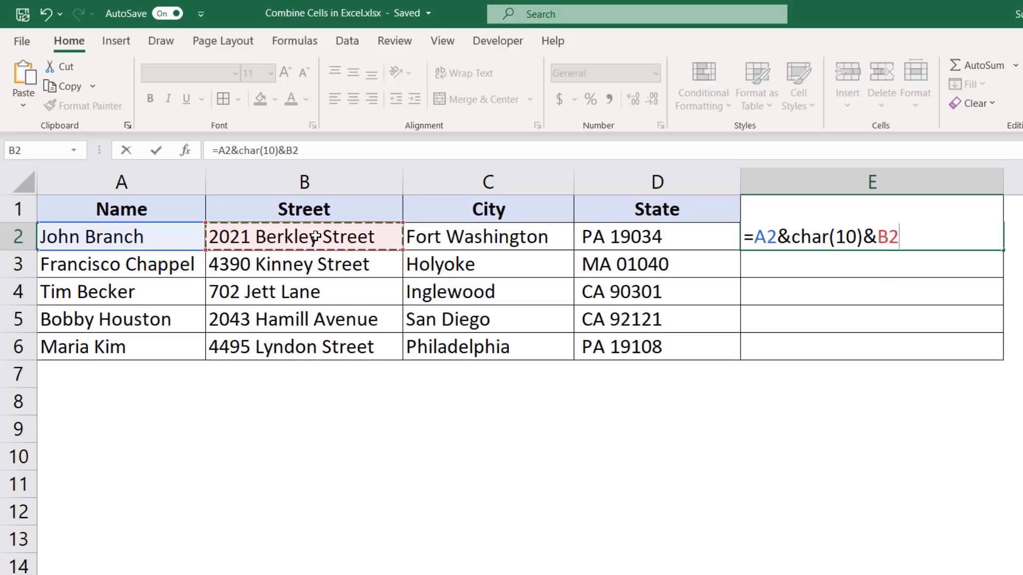
{"action": "type", "text": "&char(10)&"}
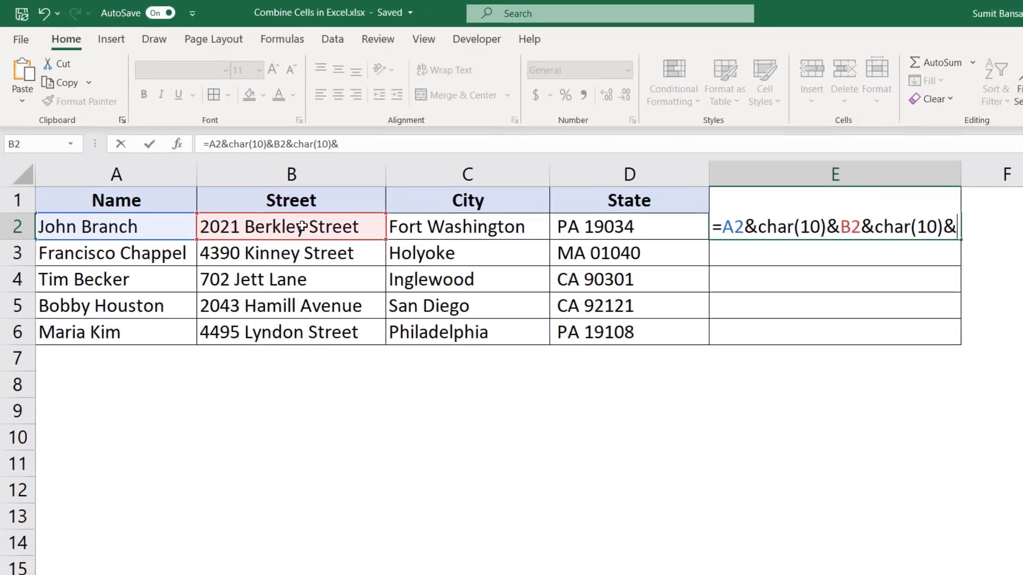
{"action": "left_click", "coordinate": [447, 243]}
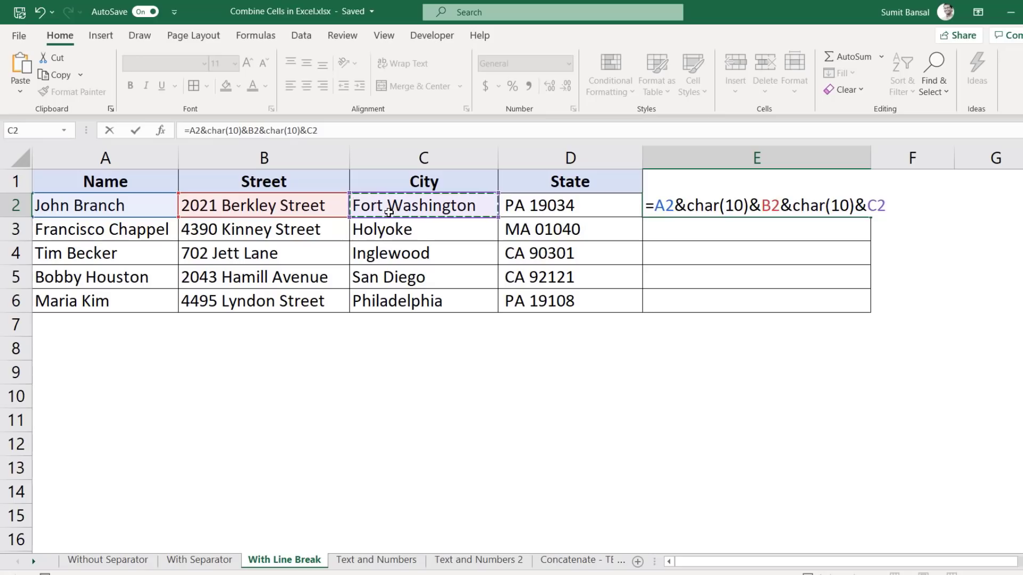
{"action": "type", "text": "&char(10)"}
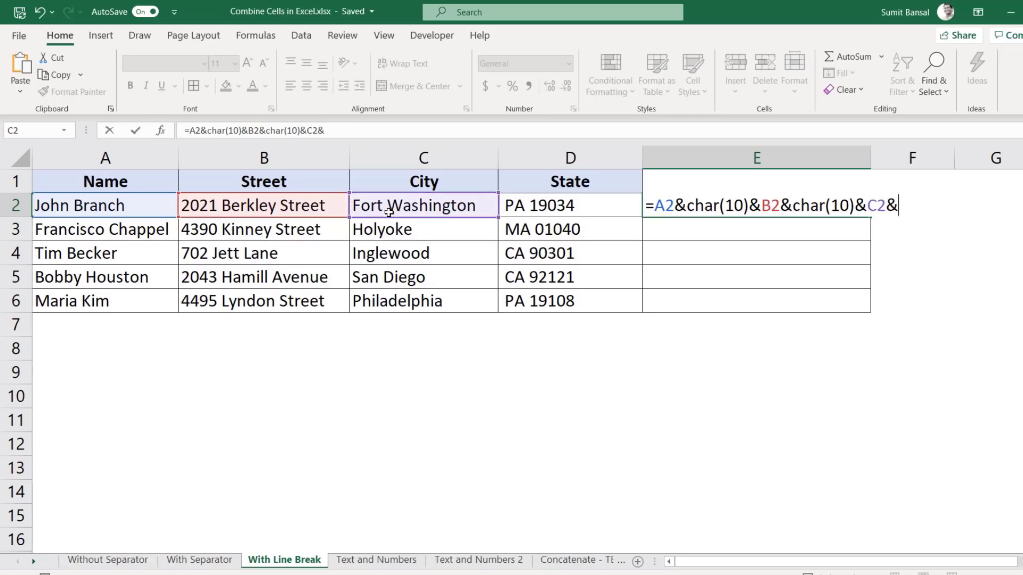
{"action": "type", "text": "&"}
{"action": "left_click", "coordinate": [553, 207]}
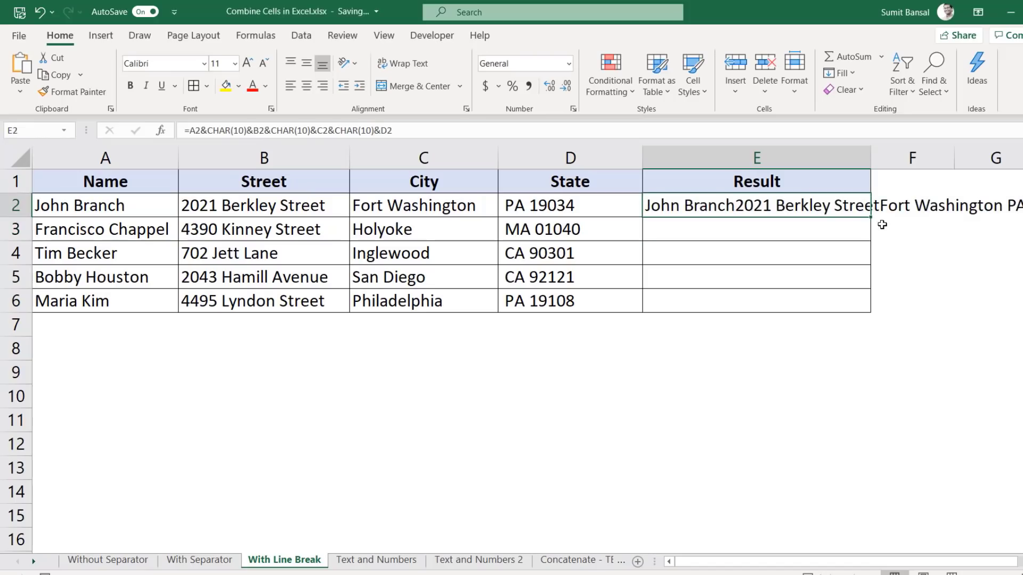
Step: Copy the address formula down to row 6 and apply Wrap Text so each address spans four lines
{"action": "double_click", "coordinate": [872, 217]}
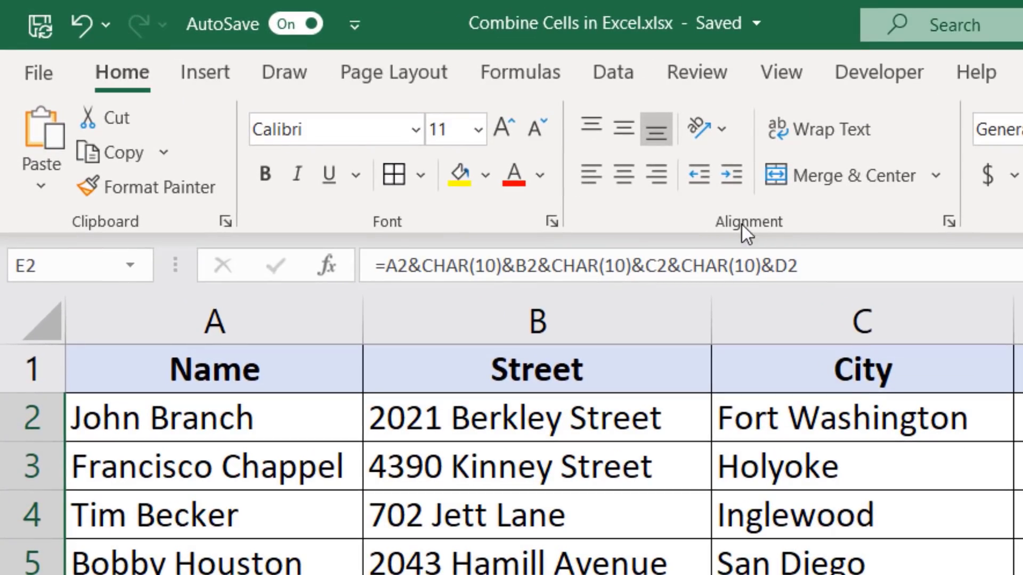
{"action": "left_click", "coordinate": [841, 133]}
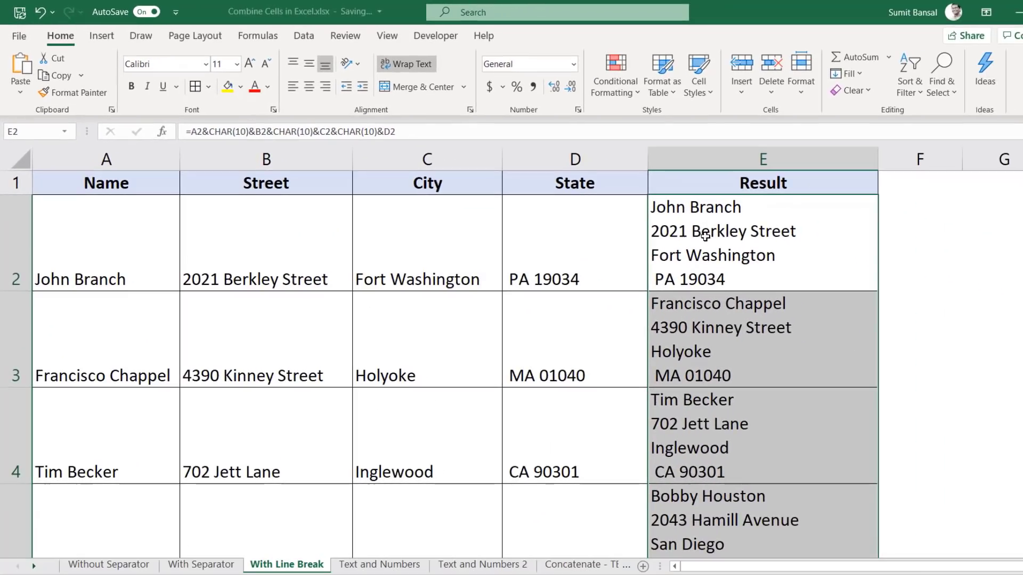
{"action": "scroll", "coordinate": [714, 245], "scroll_direction": "down", "scroll_amount": 3}
{"action": "scroll", "coordinate": [732, 261], "scroll_direction": "up", "scroll_amount": 3}
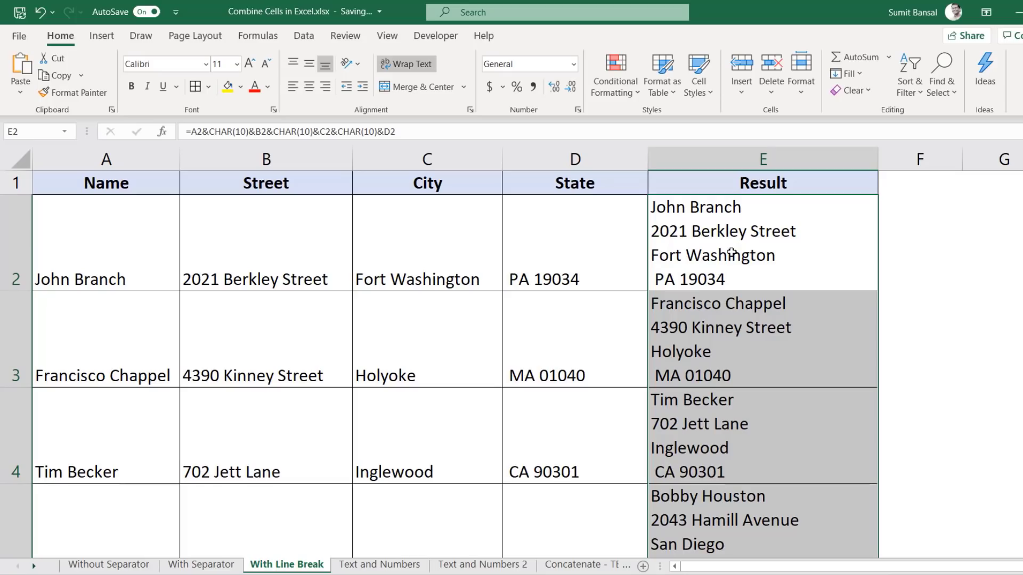
Step: Remove the ampersand-built addresses from E2:E6 and return to E2
{"action": "key", "text": "ctrl+z"}
{"action": "key", "text": "ctrl+z"}
{"action": "key", "text": "Left"}
{"action": "key", "text": "Right"}
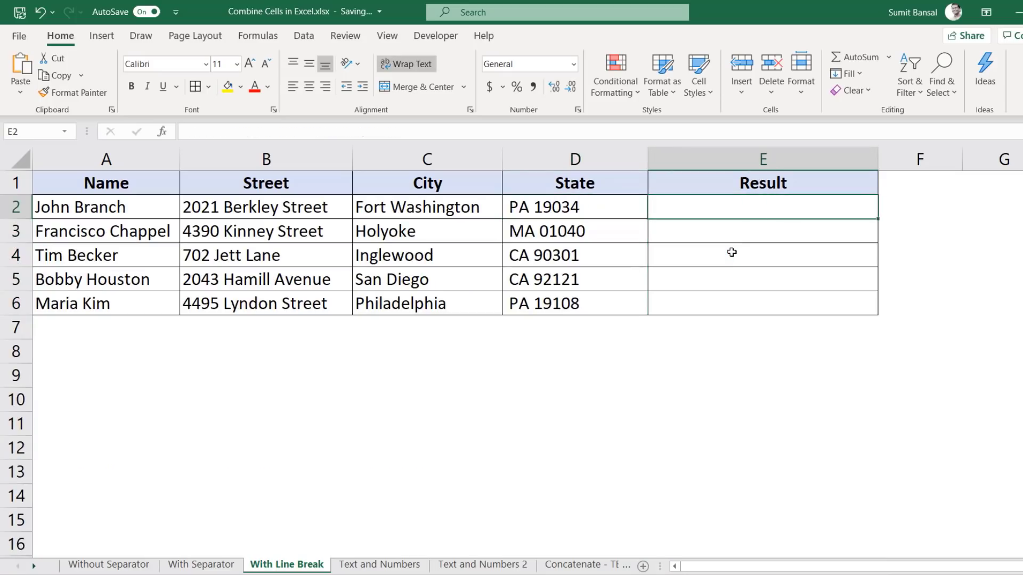
Step: Enter =CONCAT(A2,CHAR(10),B2,CHAR(10),C2,CHAR(10),D2) in E2, fill to row 6, and autofit row 2
{"action": "type", "text": "=con"}
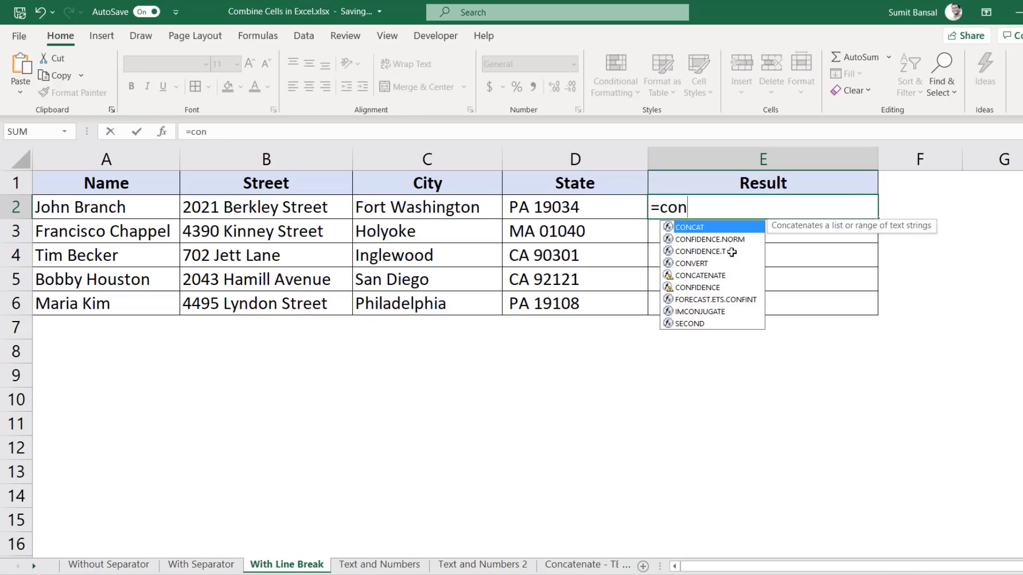
{"action": "key", "text": "Tab"}
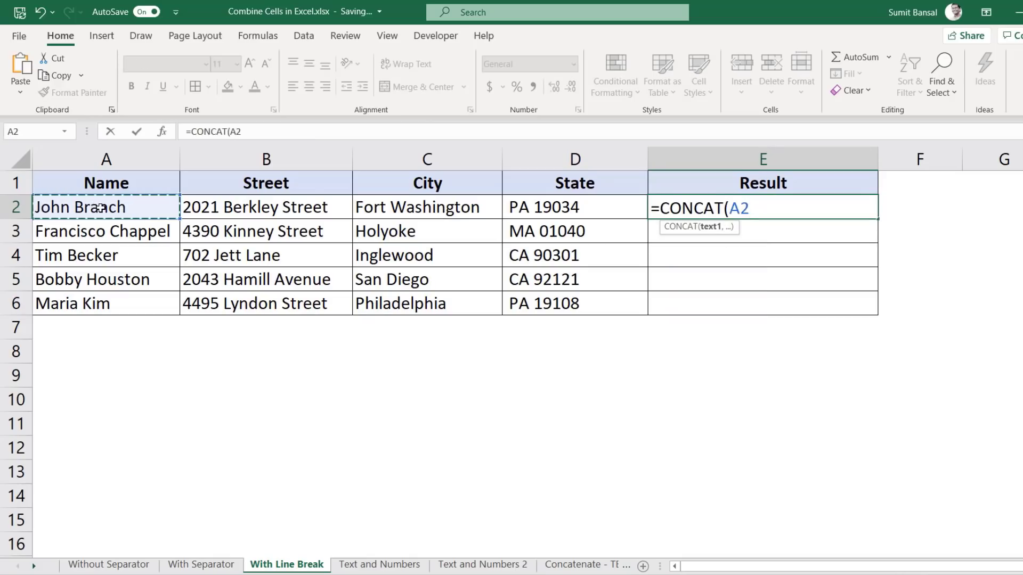
{"action": "type", "text": ",char(10)"}
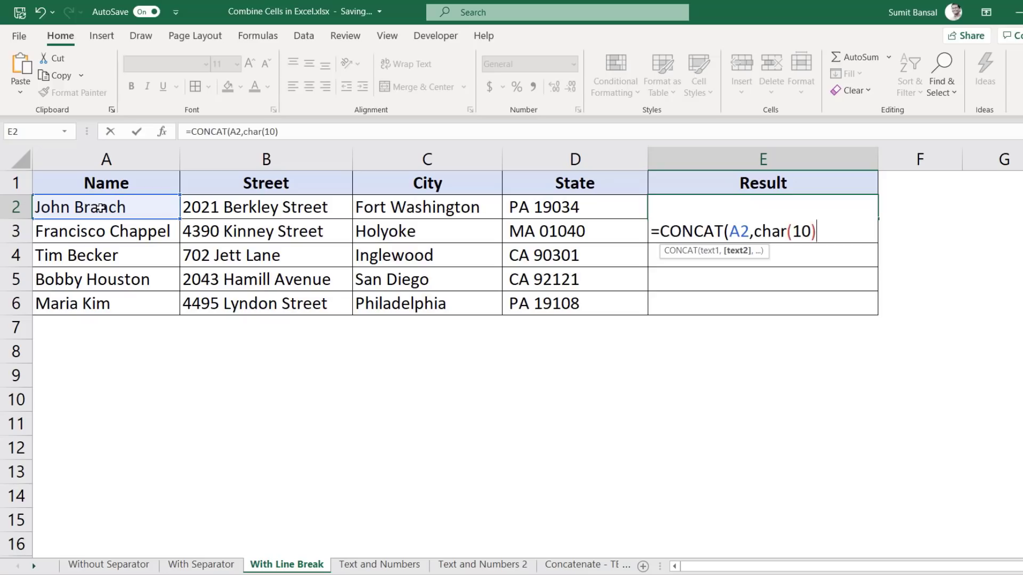
{"action": "type", "text": ","}
{"action": "left_click", "coordinate": [215, 207]}
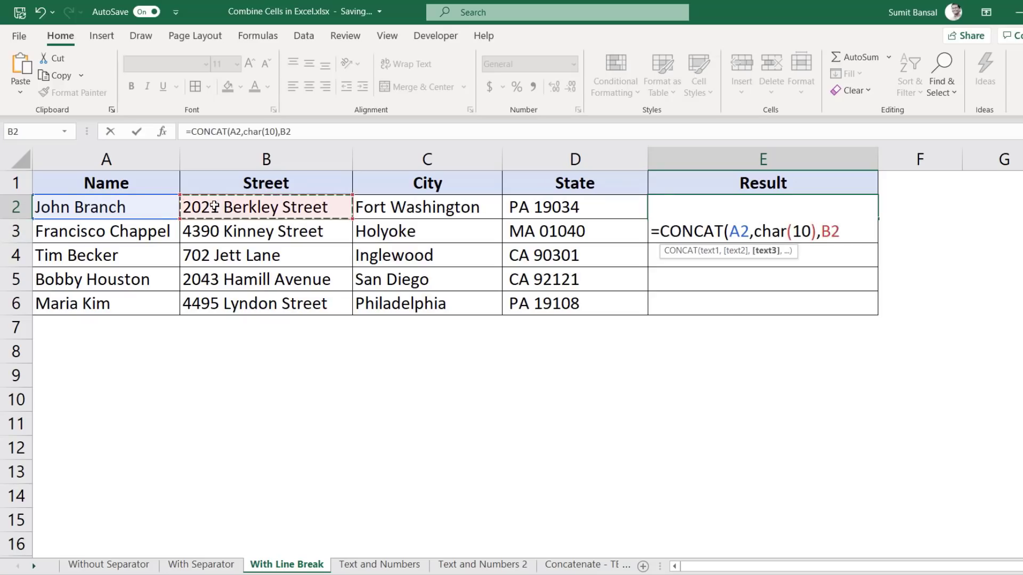
{"action": "type", "text": ",char(10),"}
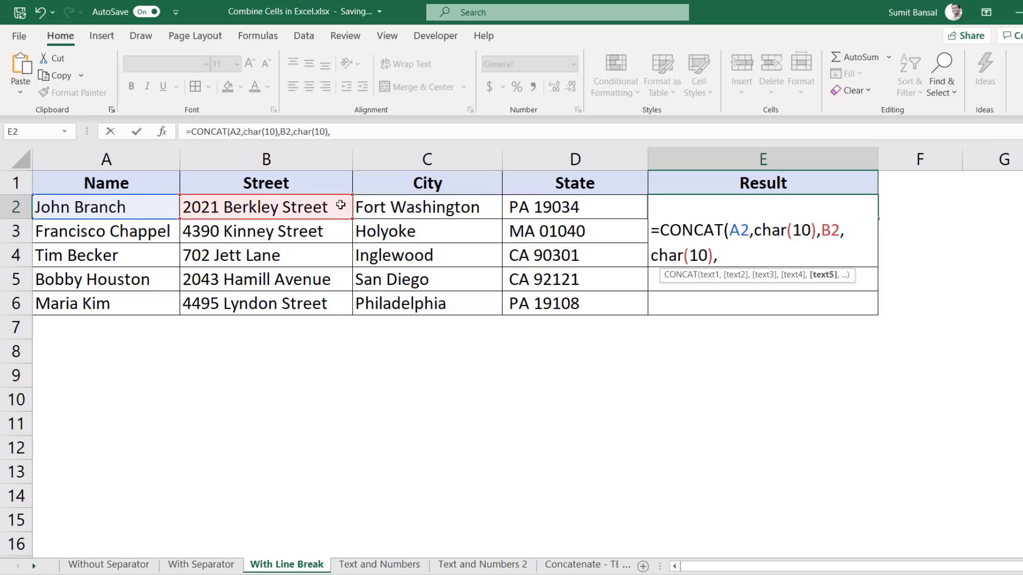
{"action": "left_click", "coordinate": [397, 205]}
{"action": "type", "text": ",char(10)"}
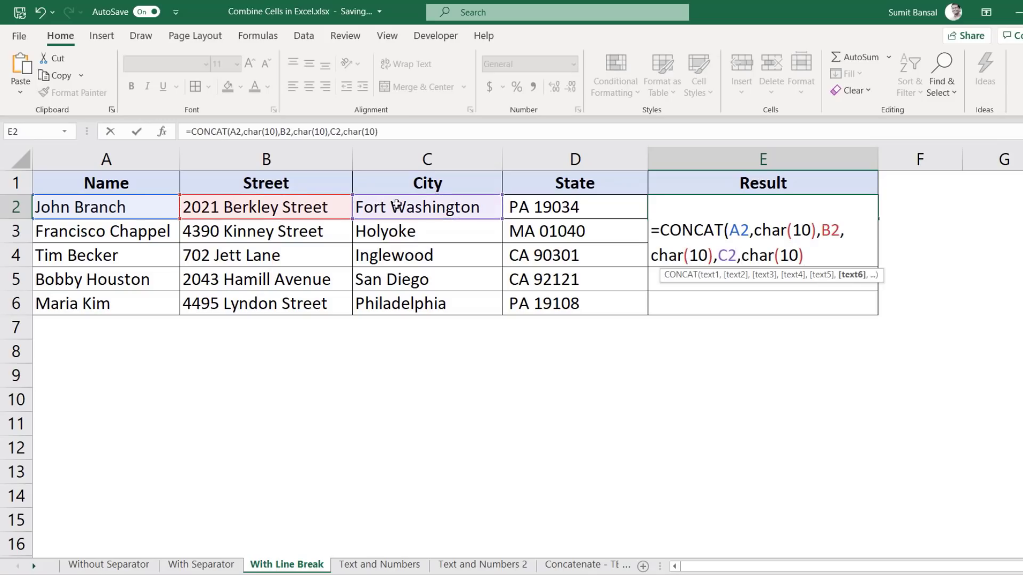
{"action": "type", "text": ","}
{"action": "left_click", "coordinate": [557, 208]}
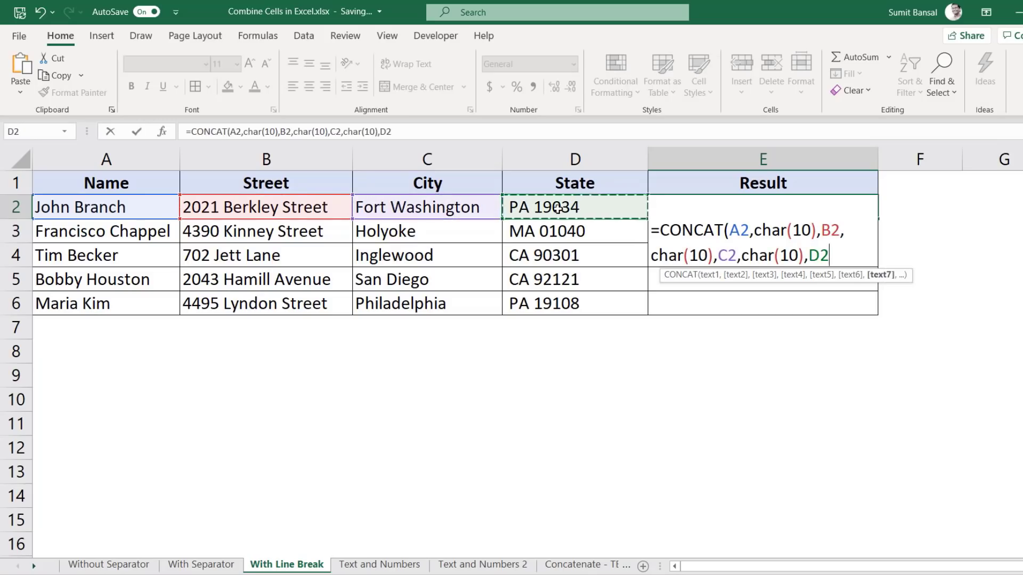
{"action": "key", "text": "Return"}
{"action": "key", "text": "Up"}
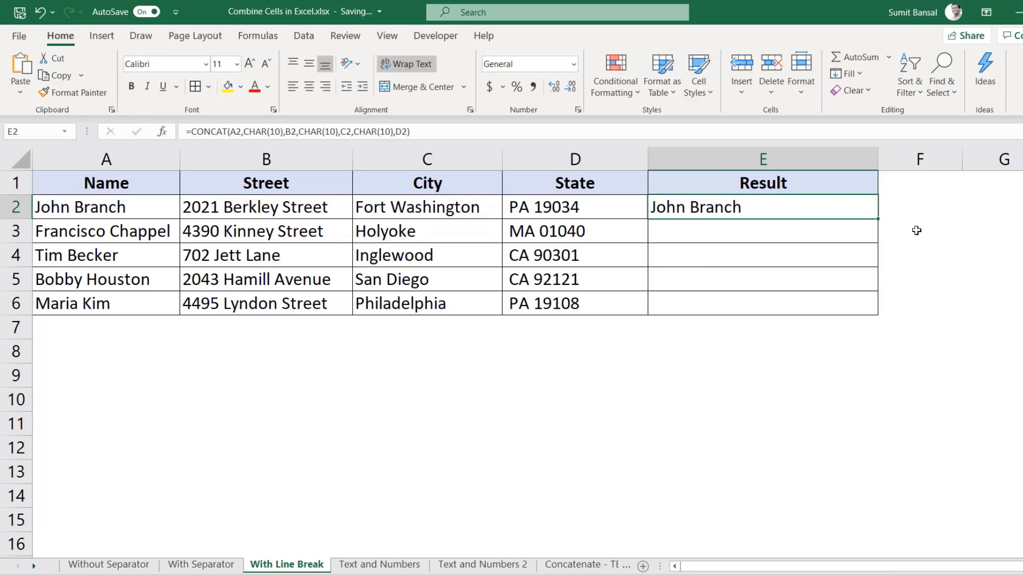
{"action": "double_click", "coordinate": [878, 217]}
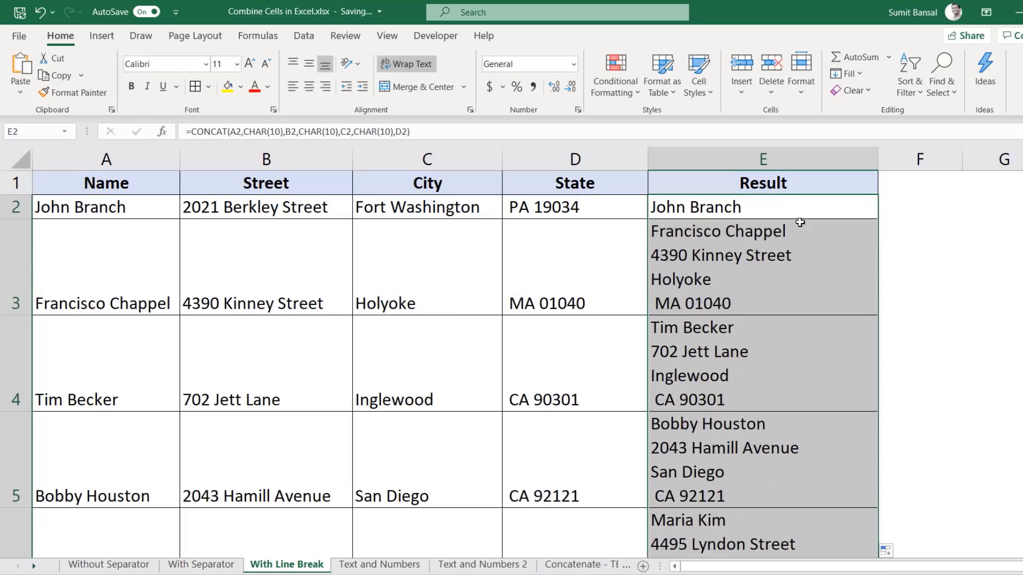
{"action": "double_click", "coordinate": [13, 217]}
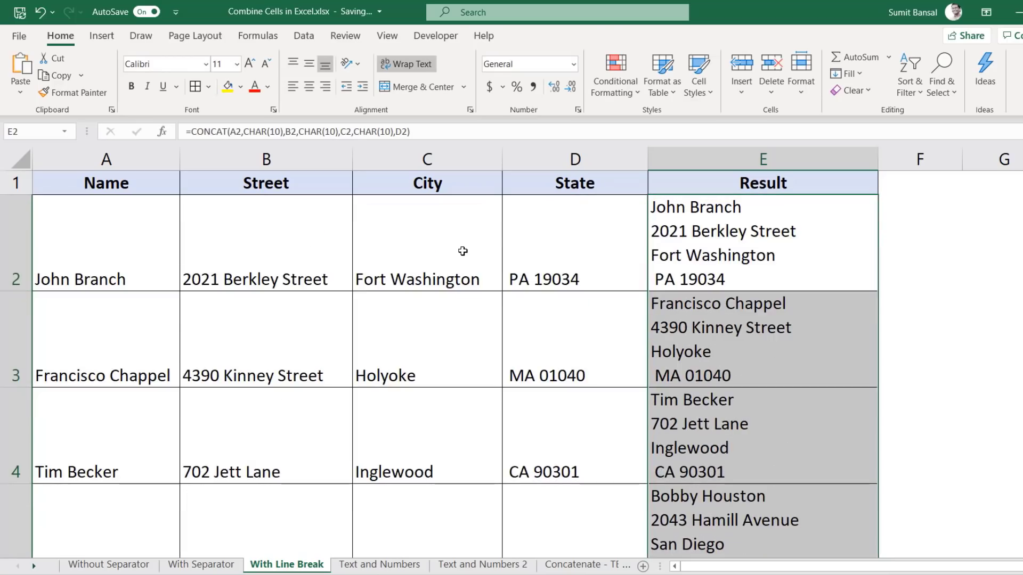
Step: Clear the CONCAT results from E2:E6 and select E2
{"action": "scroll", "coordinate": [462, 251], "scroll_direction": "down", "scroll_amount": 1}
{"action": "key", "text": "Delete"}
{"action": "scroll", "coordinate": [463, 250], "scroll_direction": "up", "scroll_amount": 1}
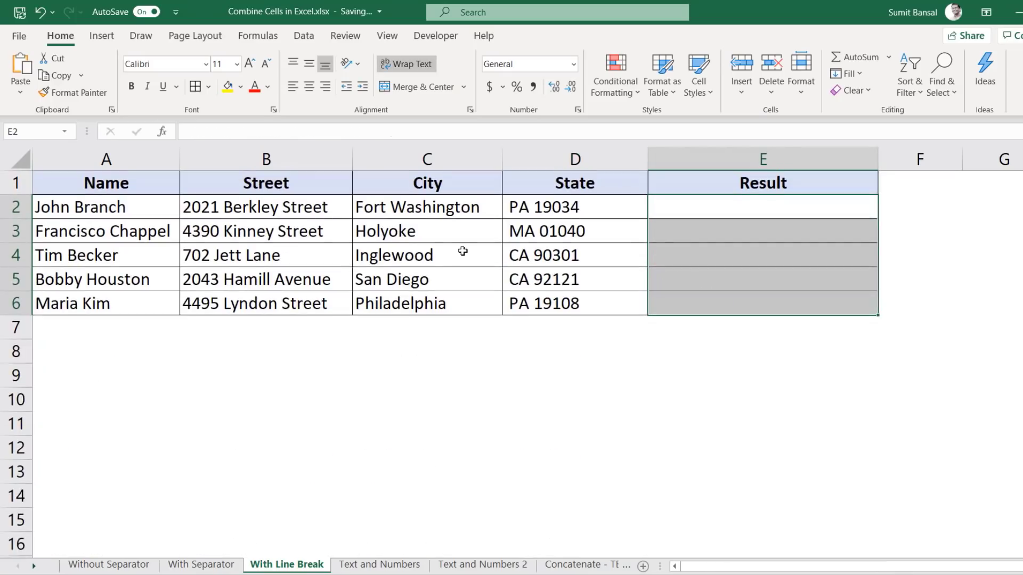
{"action": "left_click", "coordinate": [678, 211]}
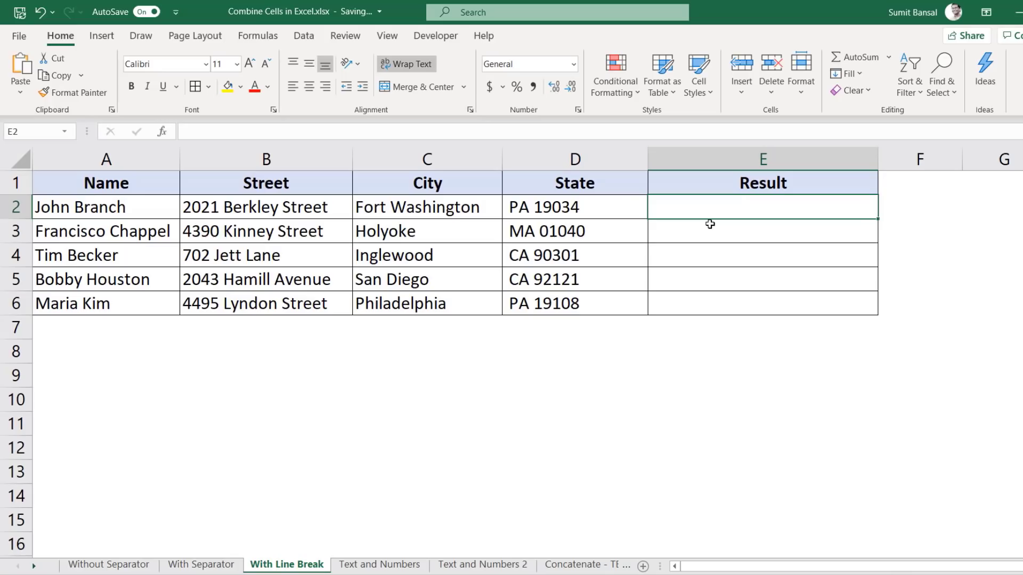
Step: Enter =TEXTJOIN(CHAR(10),TRUE,A2:D2) in E2, fill it to row 6, and autofit row 2
{"action": "type", "text": "=text"}
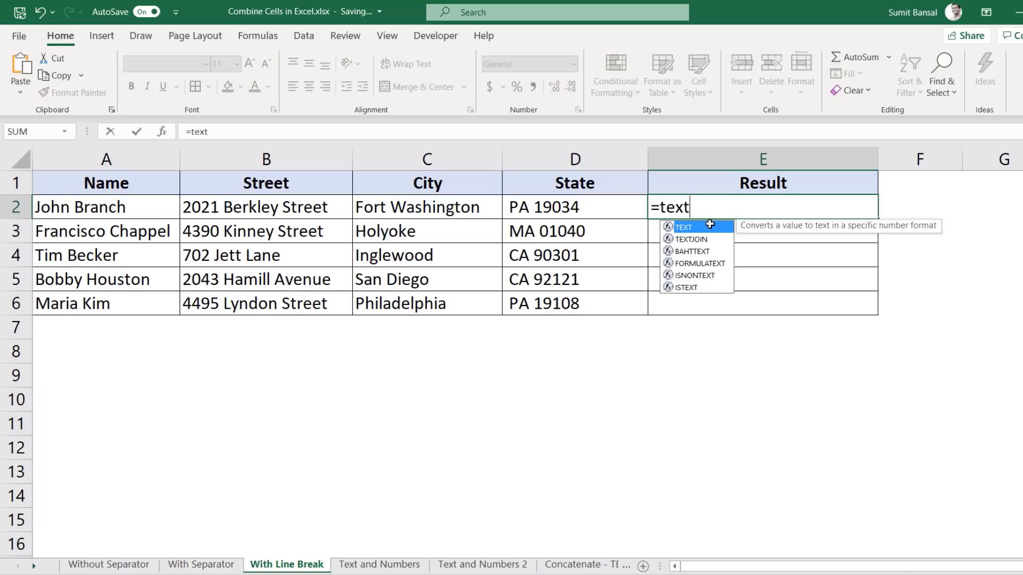
{"action": "type", "text": "j"}
{"action": "key", "text": "Tab"}
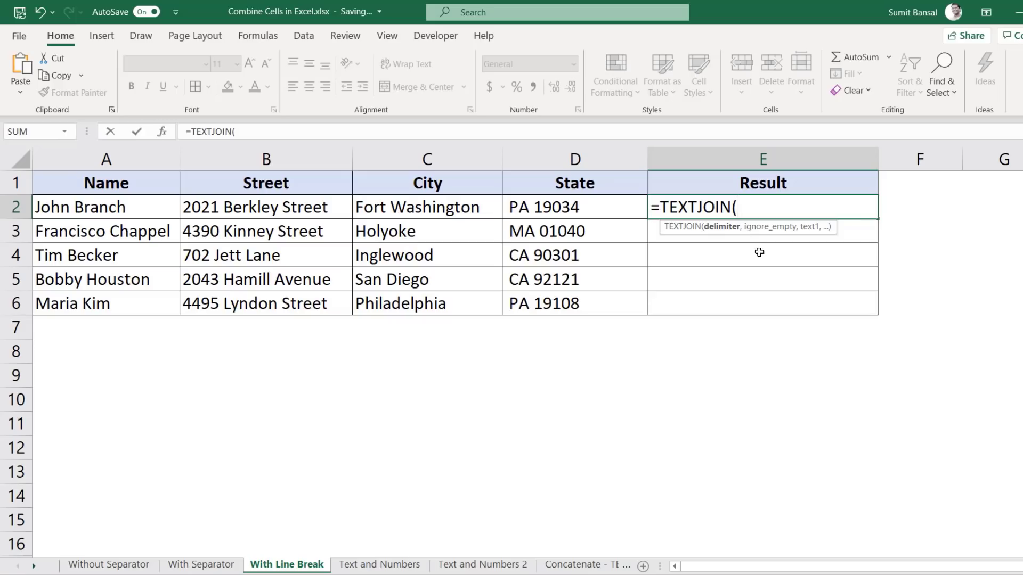
{"action": "type", "text": "char(10)"}
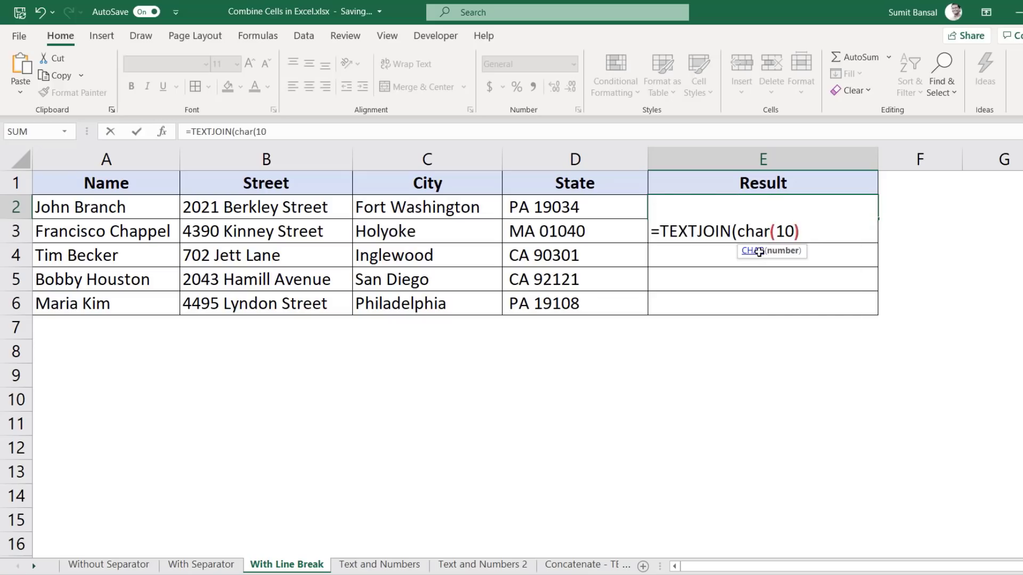
{"action": "type", "text": ","}
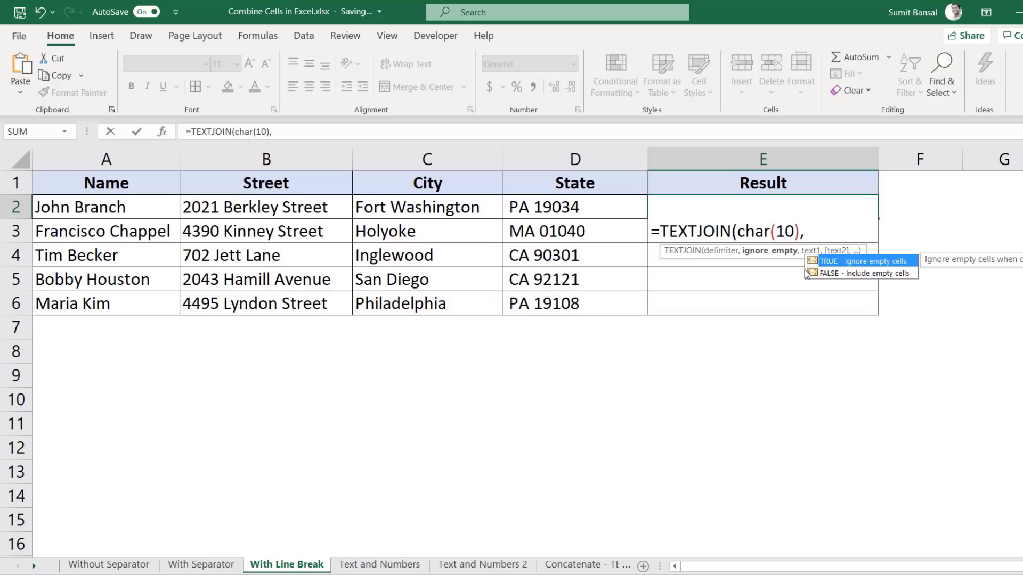
{"action": "double_click", "coordinate": [834, 262]}
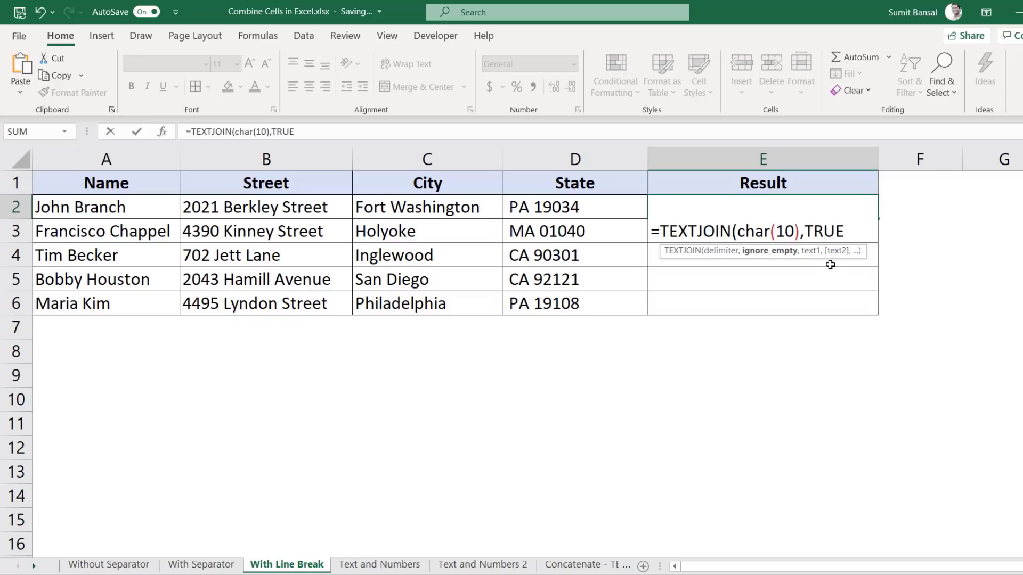
{"action": "type", "text": ","}
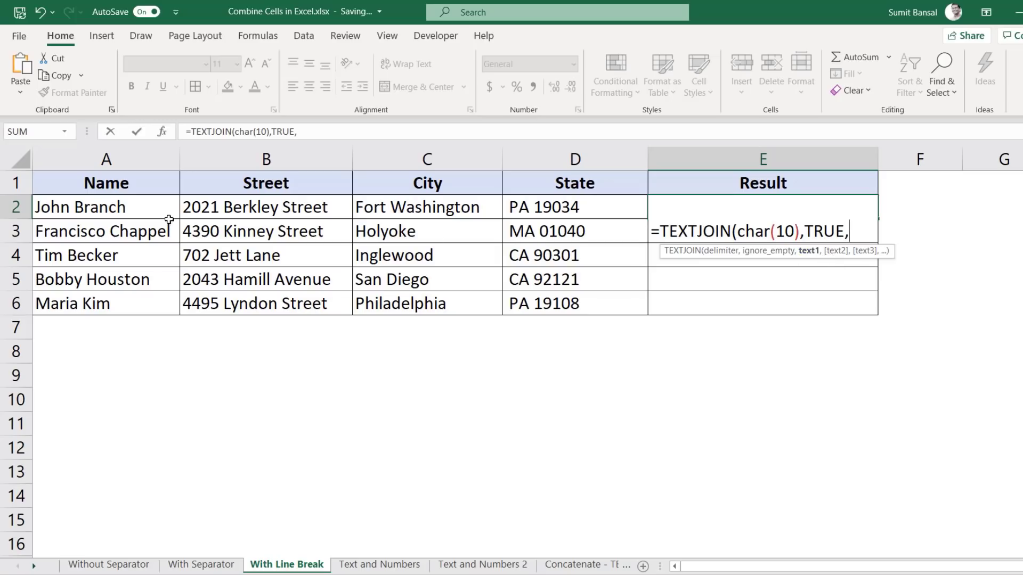
{"action": "left_click_drag", "start_coordinate": [170, 210], "coordinate": [530, 210]}
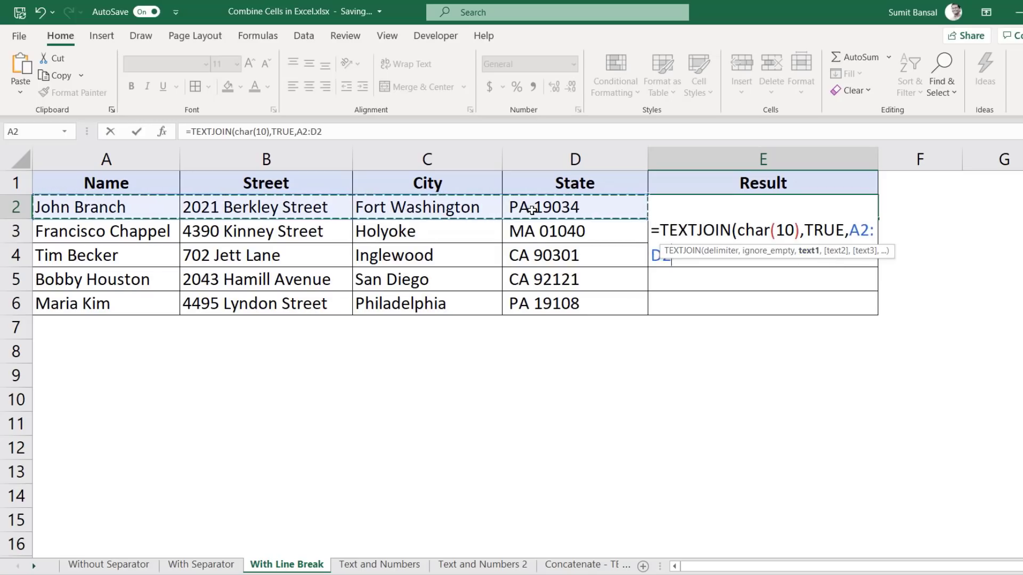
{"action": "type", "text": ")"}
{"action": "key", "text": "Return"}
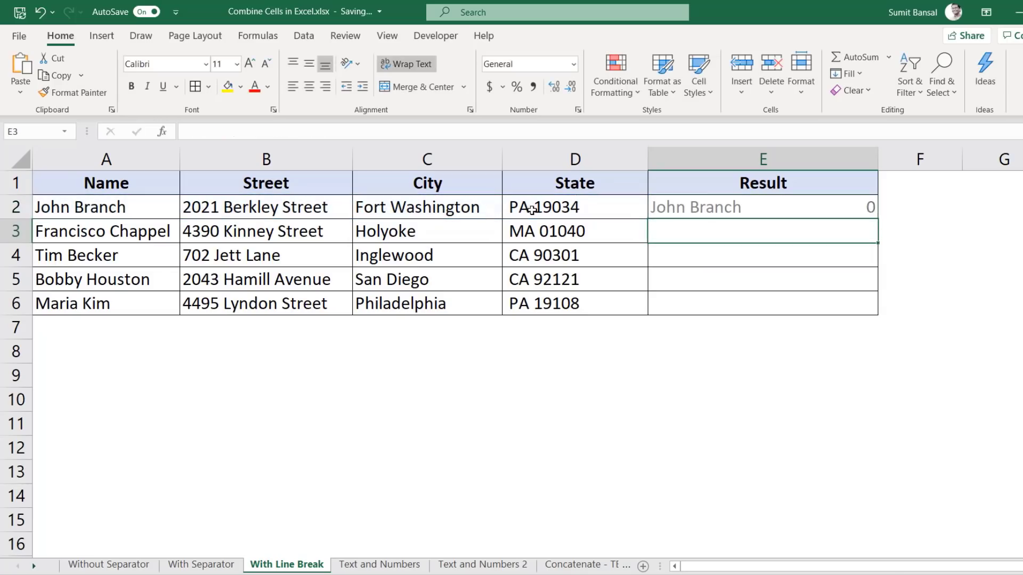
{"action": "left_click", "coordinate": [866, 206]}
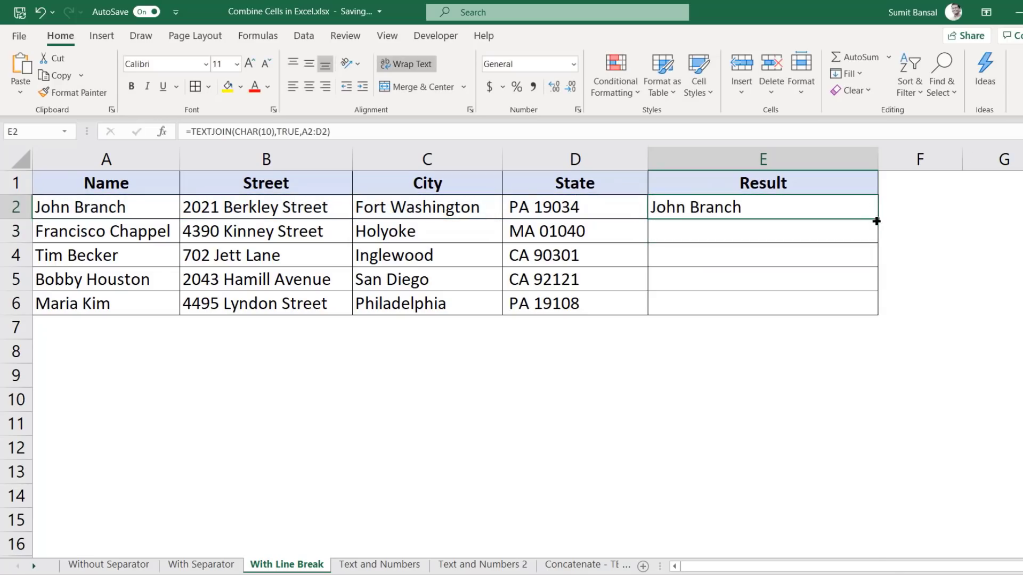
{"action": "double_click", "coordinate": [877, 219]}
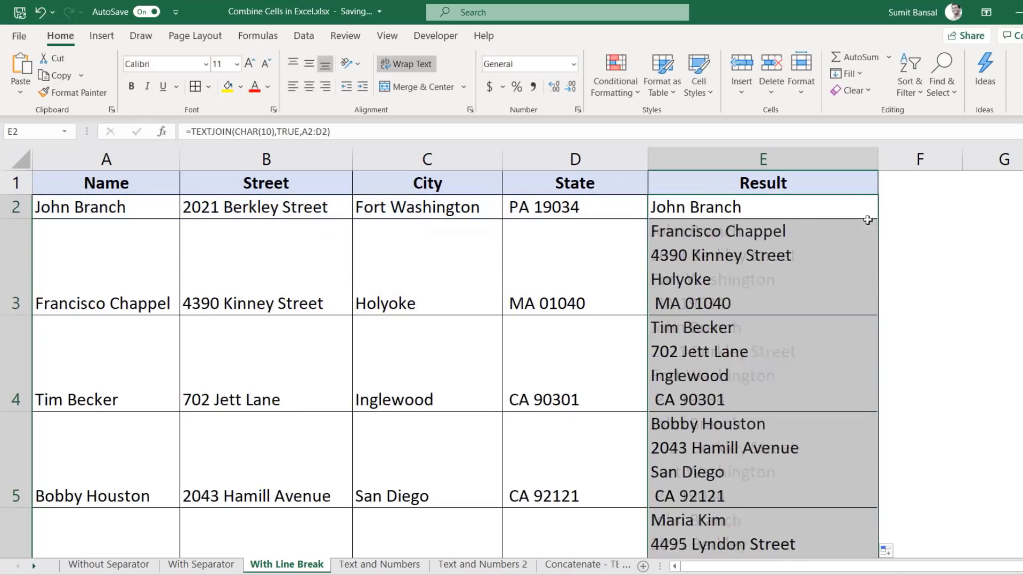
{"action": "double_click", "coordinate": [18, 218]}
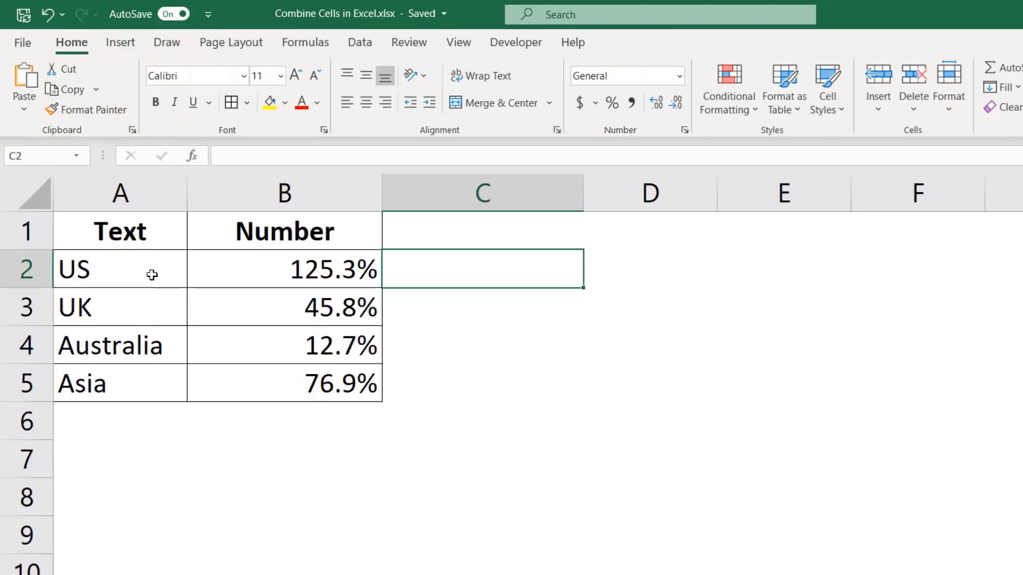
Step: Enter =A2&"-"&B2 in C2, which shows US-1.253
{"action": "left_click", "coordinate": [152, 272]}
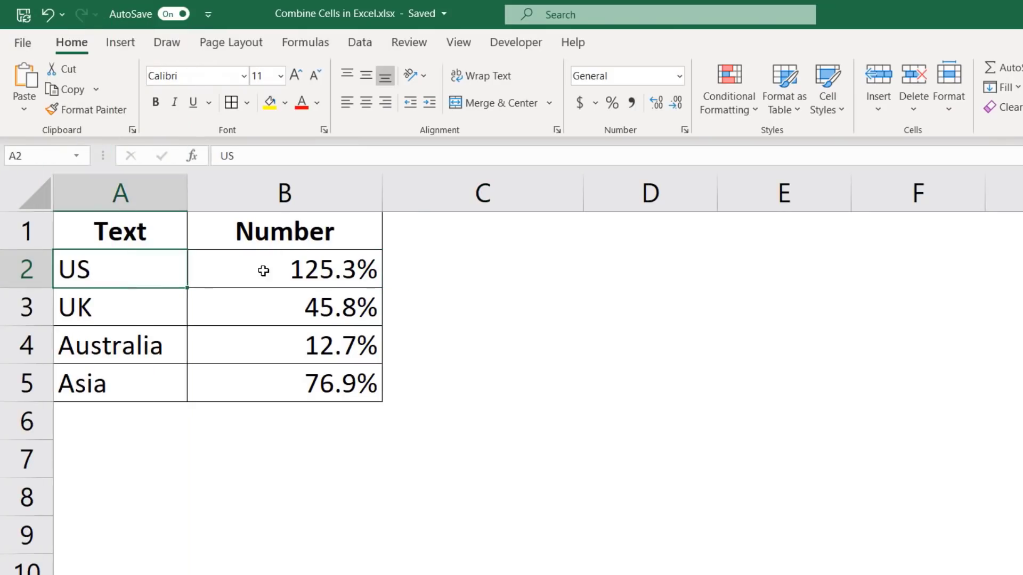
{"action": "left_click", "coordinate": [263, 271]}
{"action": "left_click", "coordinate": [408, 267]}
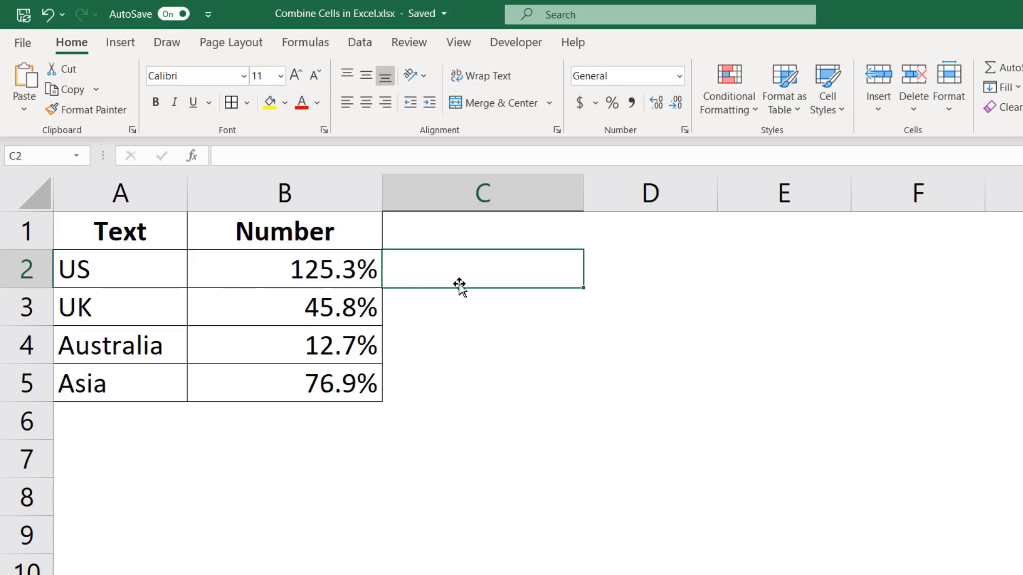
{"action": "type", "text": "="}
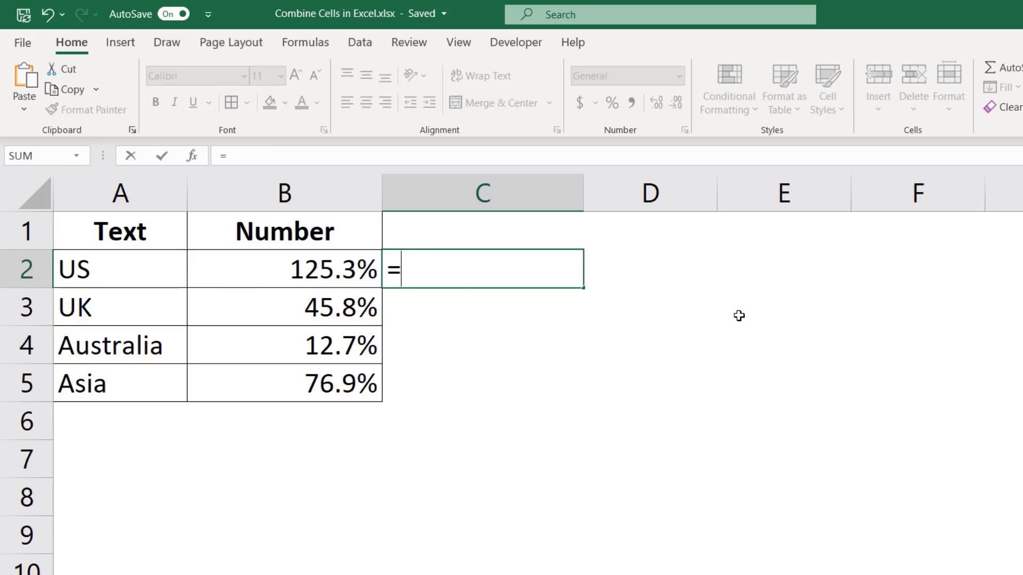
{"action": "key", "text": "Left"}
{"action": "key", "text": "Left"}
{"action": "type", "text": "&"}
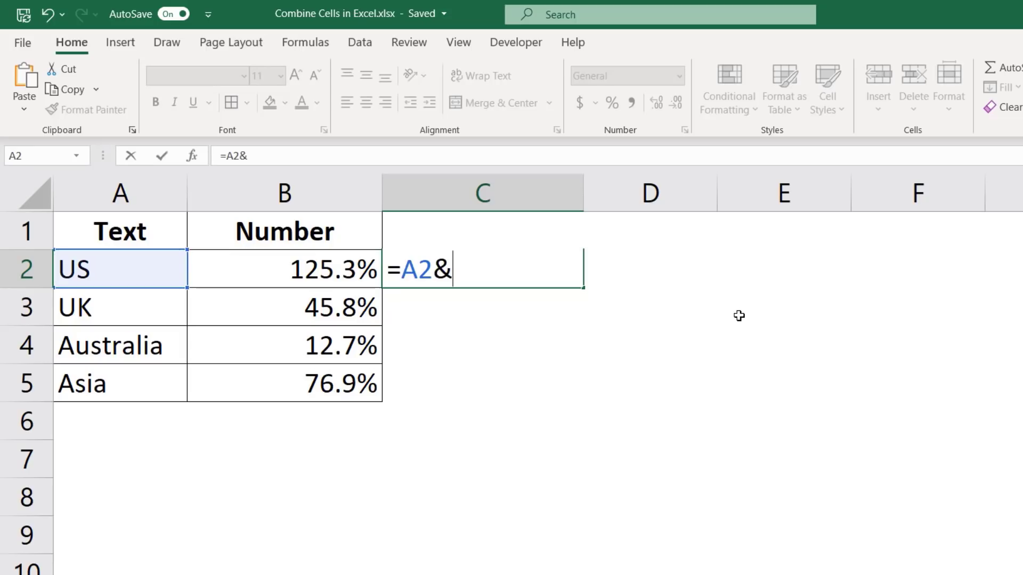
{"action": "type", "text": "\"-\"&"}
{"action": "key", "text": "Left"}
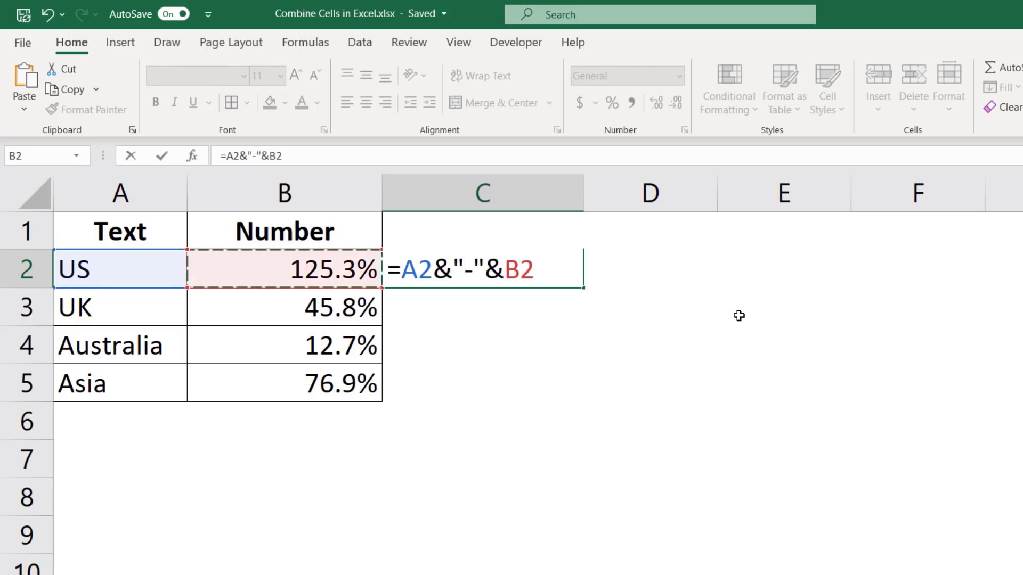
{"action": "key", "text": "Return"}
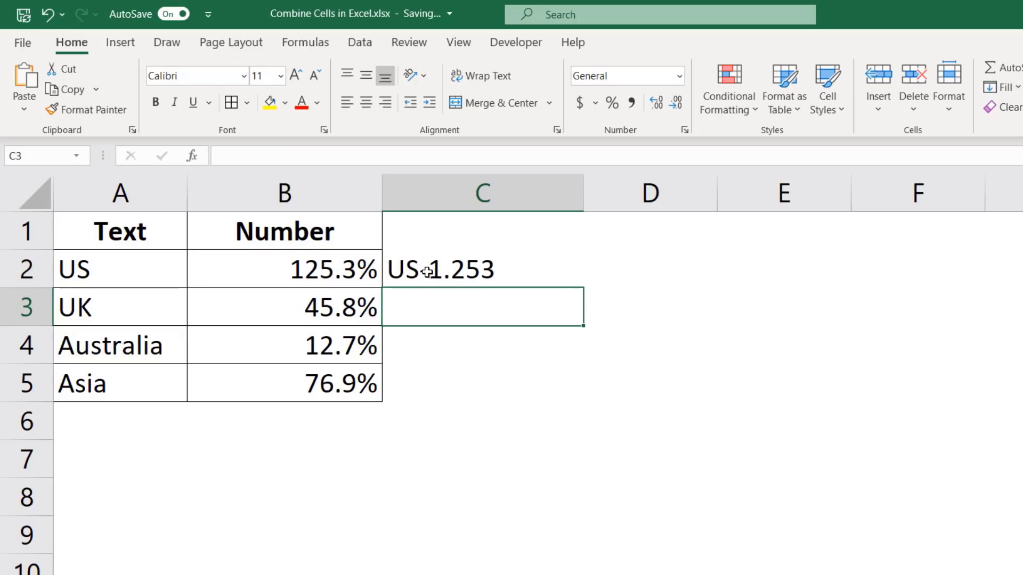
Step: Compare the percentage formatting in column B with the unformatted result in C2
{"action": "left_click", "coordinate": [323, 270]}
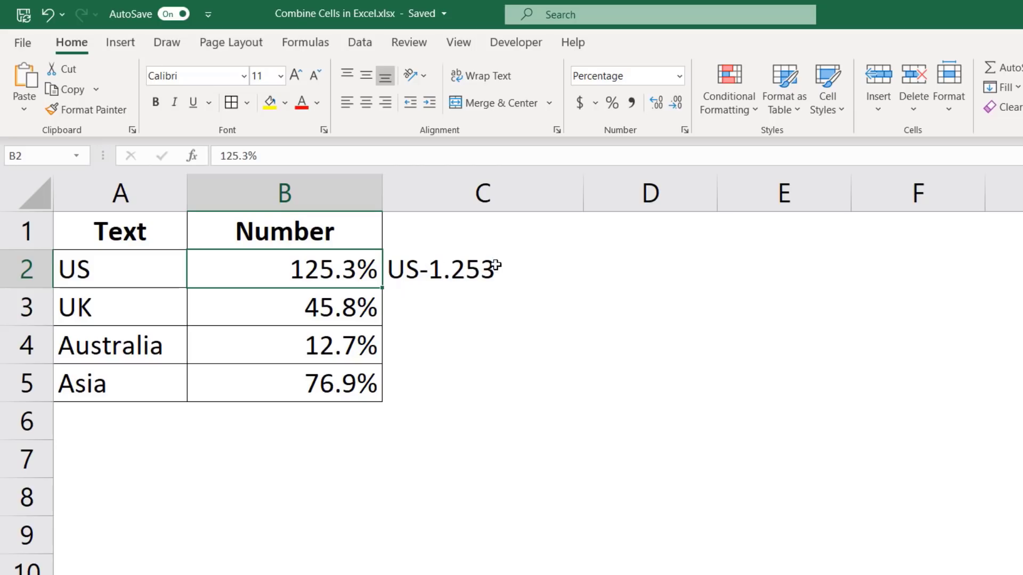
{"action": "left_click", "coordinate": [471, 273]}
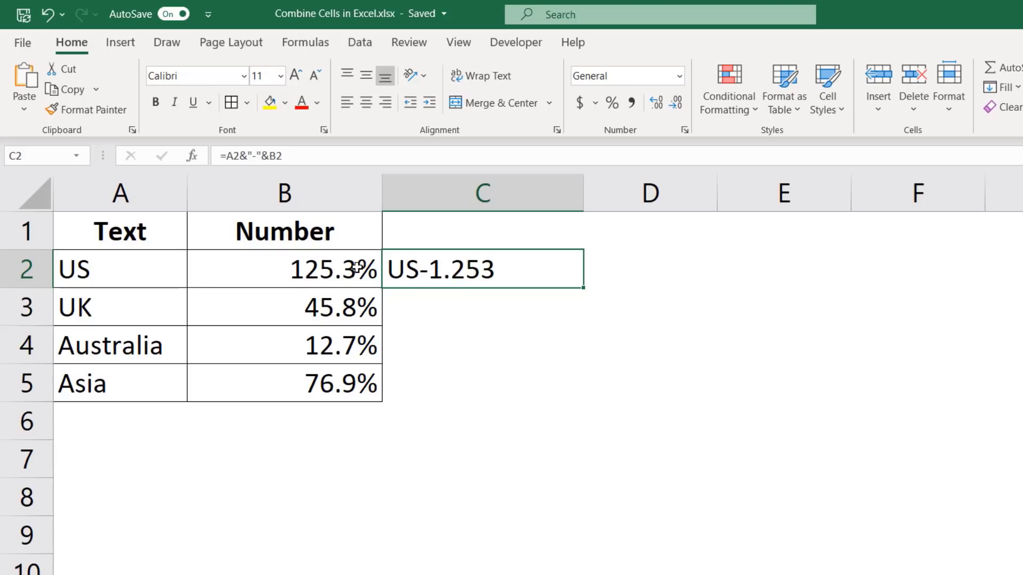
{"action": "left_click_drag", "start_coordinate": [334, 268], "coordinate": [321, 381]}
{"action": "left_click", "coordinate": [440, 273]}
Step: Change C2 to =A2&"-"&TEXT(B2,"#.#%") so it shows US-125.3%
{"action": "double_click", "coordinate": [444, 274]}
{"action": "left_click_drag", "start_coordinate": [507, 270], "coordinate": [553, 262]}
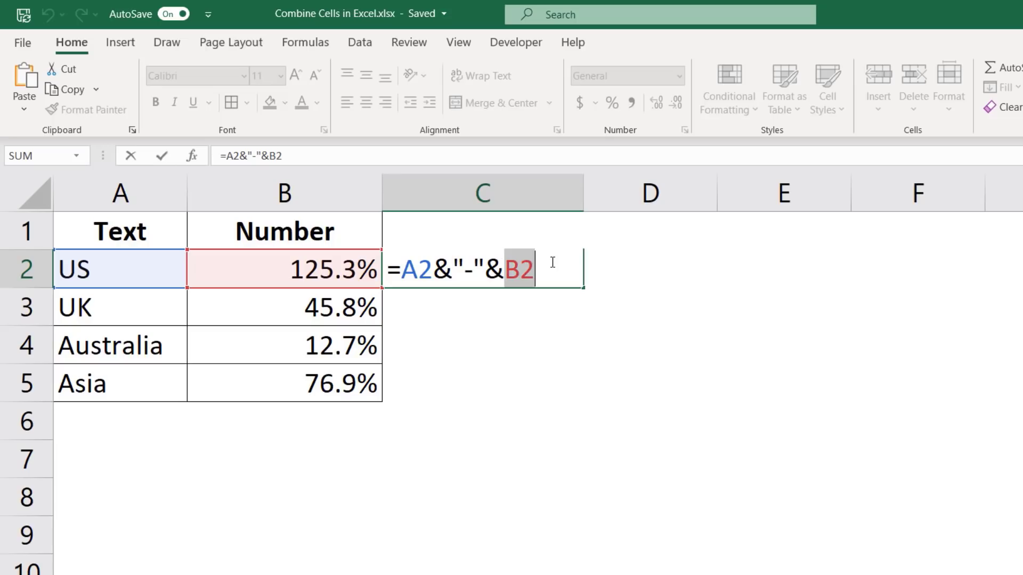
{"action": "key", "text": "BackSpace"}
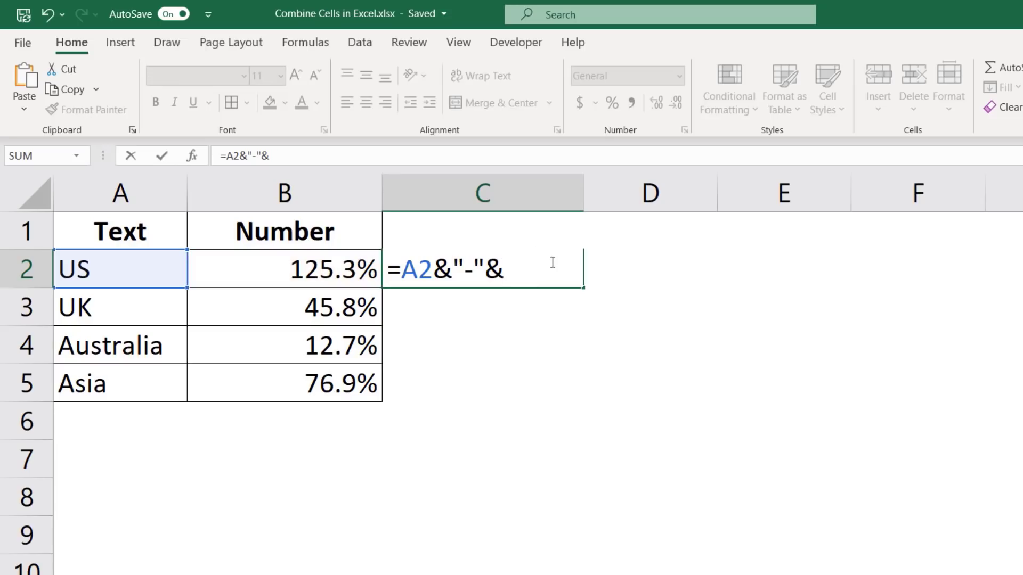
{"action": "type", "text": "Te"}
{"action": "key", "text": "Tab"}
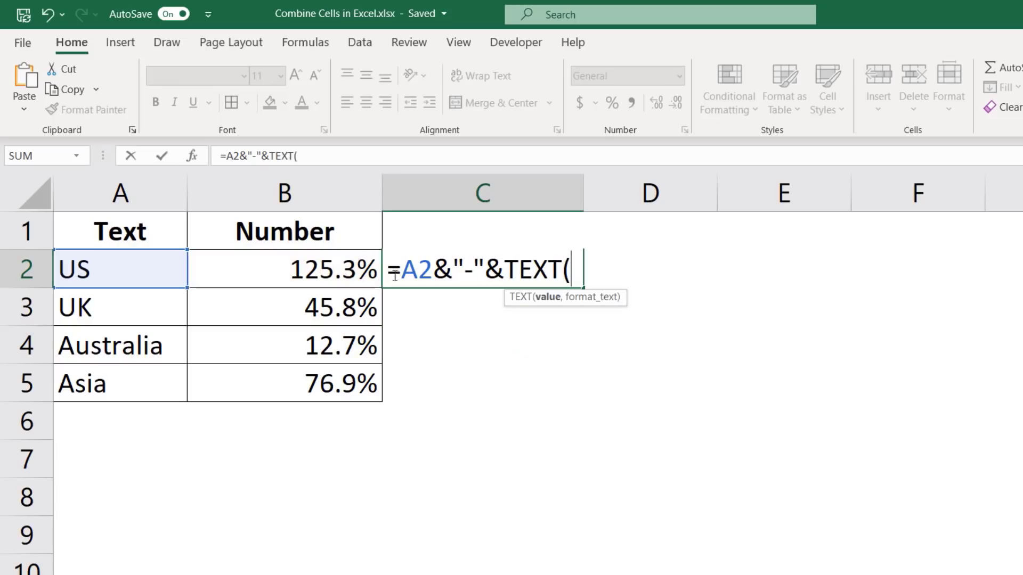
{"action": "left_click", "coordinate": [326, 268]}
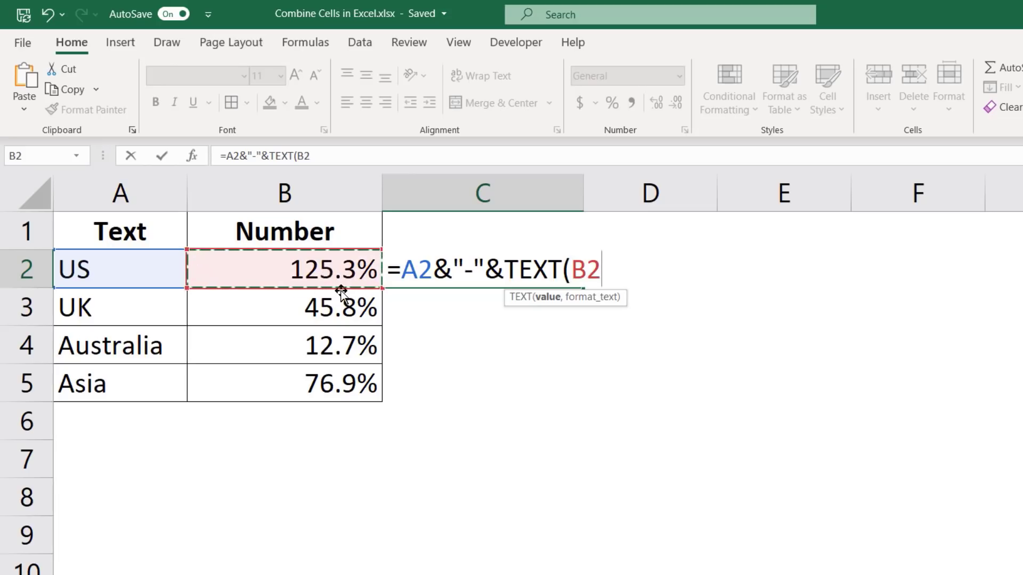
{"action": "type", "text": ","}
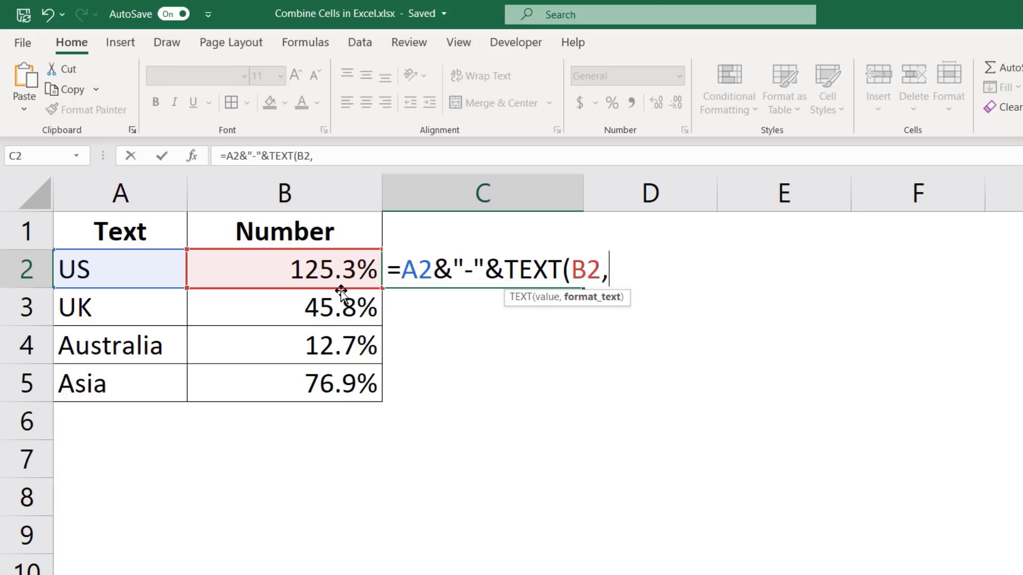
{"action": "type", "text": "\"#."}
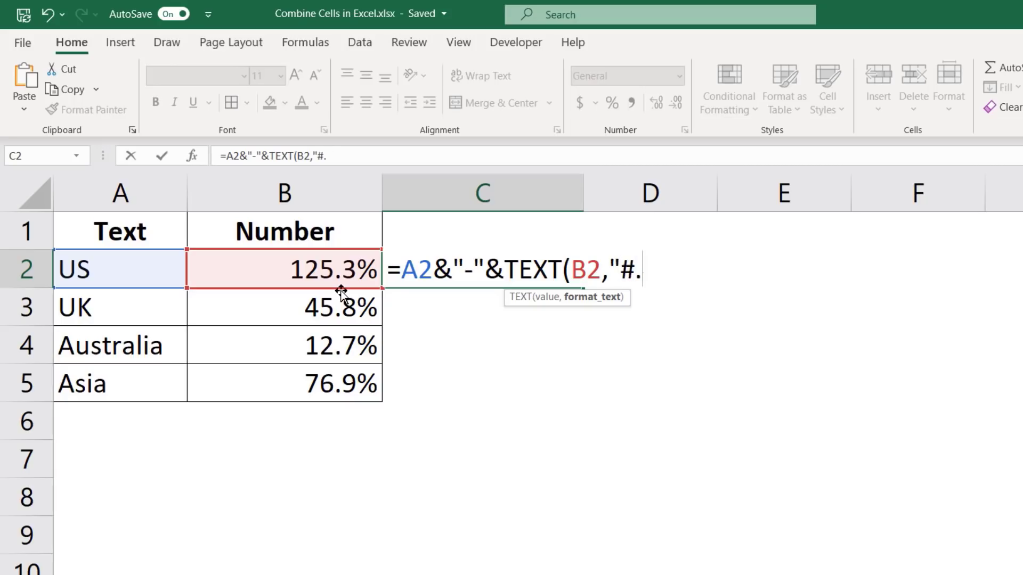
{"action": "type", "text": "#%\")"}
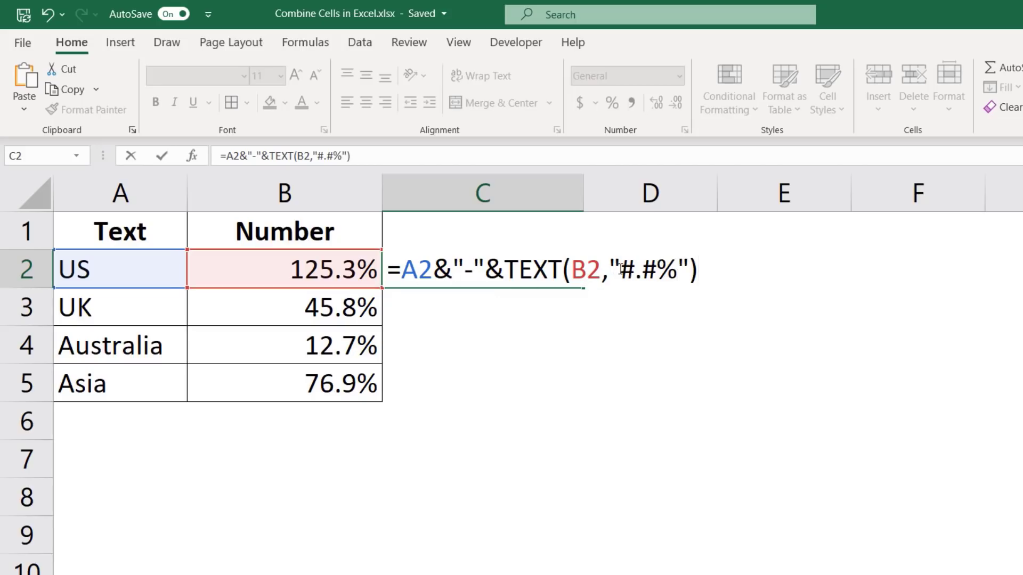
{"action": "left_click_drag", "start_coordinate": [642, 273], "coordinate": [657, 269]}
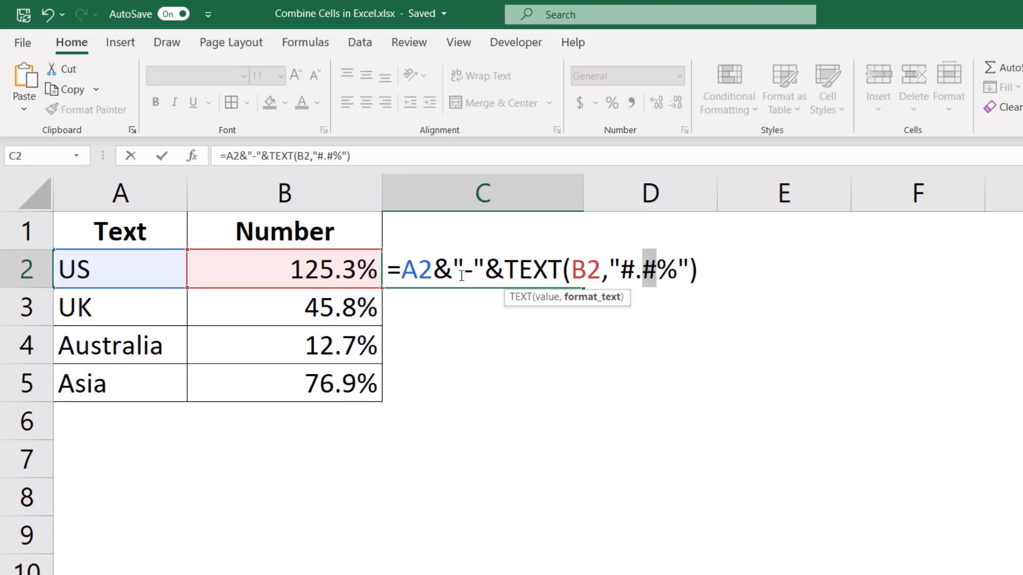
{"action": "key", "text": "Return"}
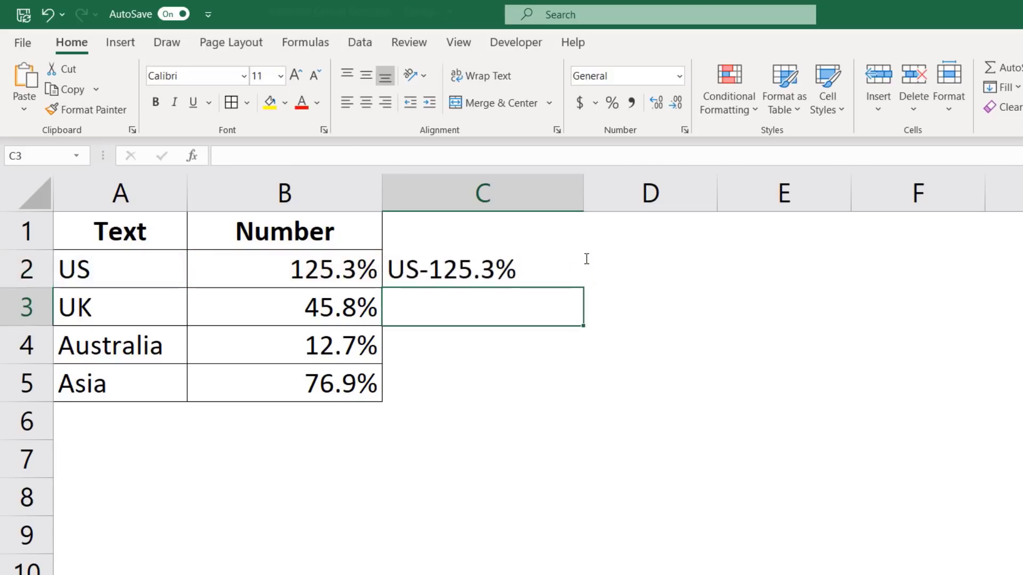
{"action": "key", "text": "Up"}
Step: Fill the TEXT formula down to C5, then widen column C to 34.29 on the DoB sheet
{"action": "double_click", "coordinate": [581, 289]}
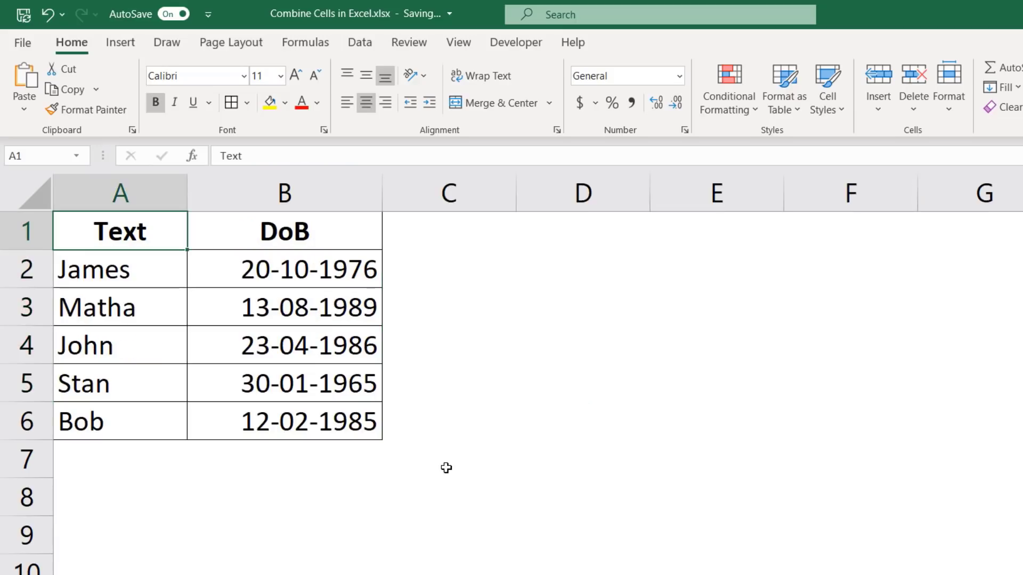
{"action": "left_click", "coordinate": [154, 276]}
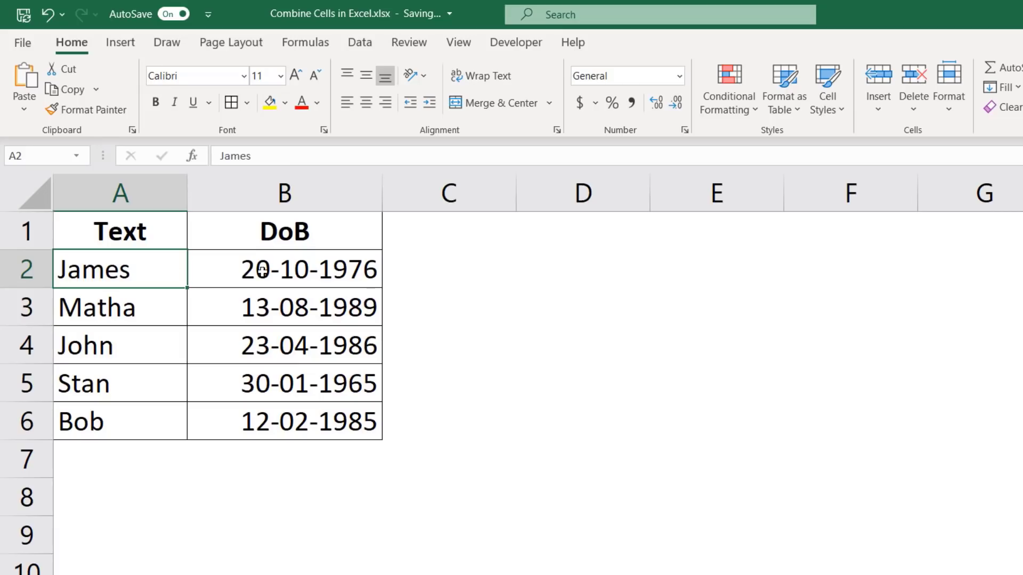
{"action": "left_click", "coordinate": [284, 278]}
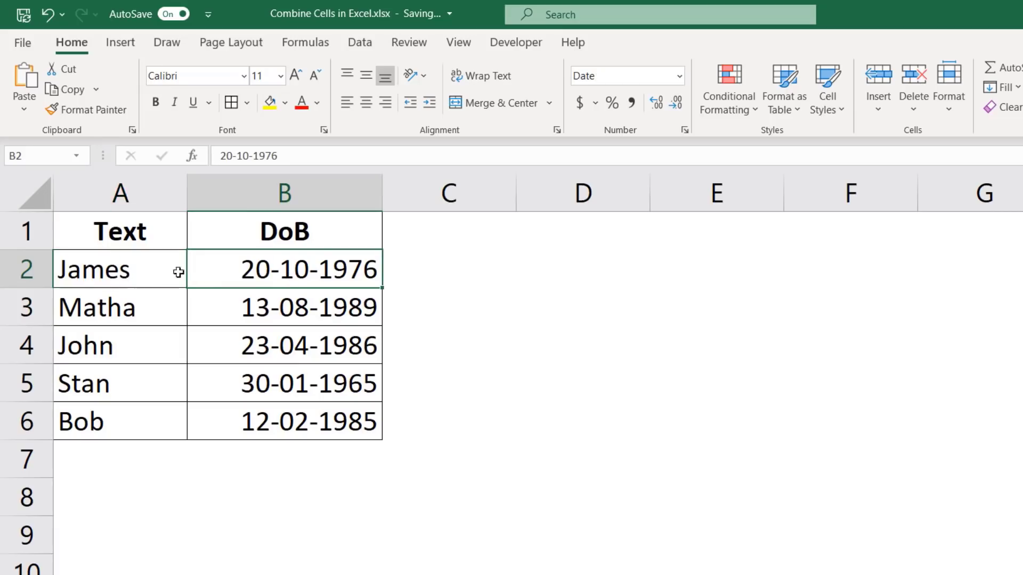
{"action": "left_click", "coordinate": [468, 282]}
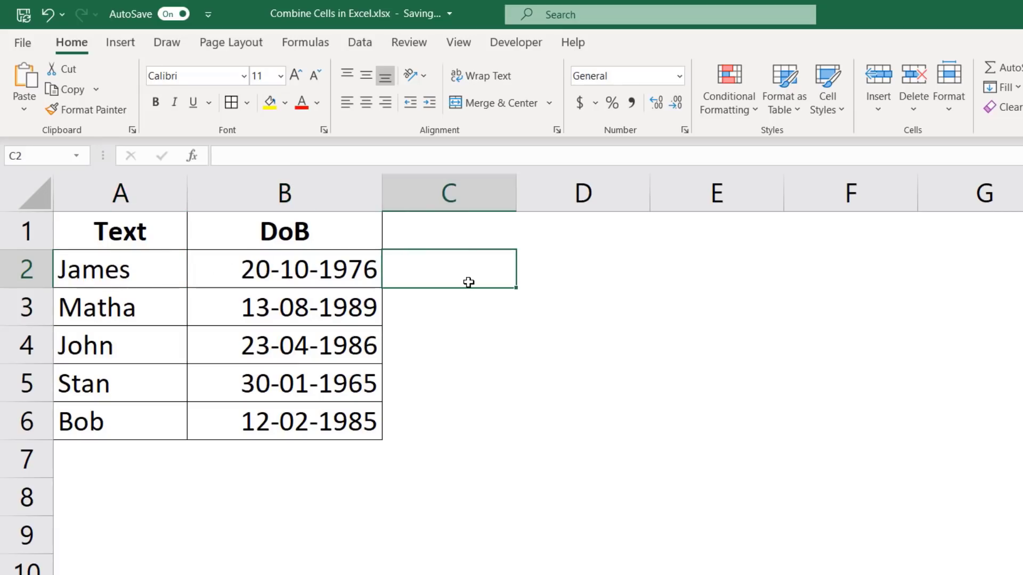
{"action": "left_click_drag", "start_coordinate": [516, 194], "coordinate": [911, 195]}
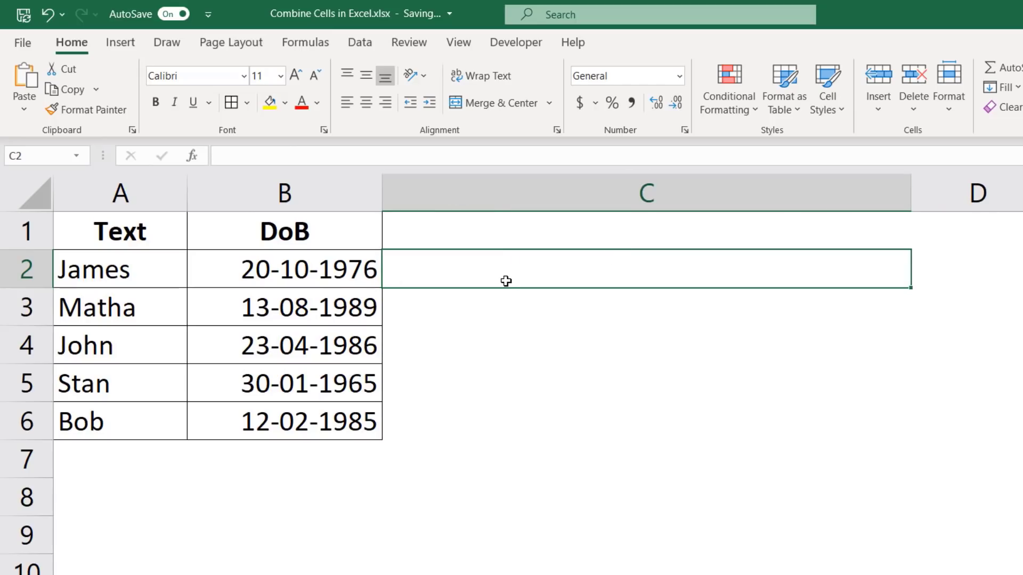
Step: Enter =A2&" was born on "&B2 in C2, showing 'James was born on 28053', then select B2:B6
{"action": "type", "text": "="}
{"action": "left_click", "coordinate": [130, 284]}
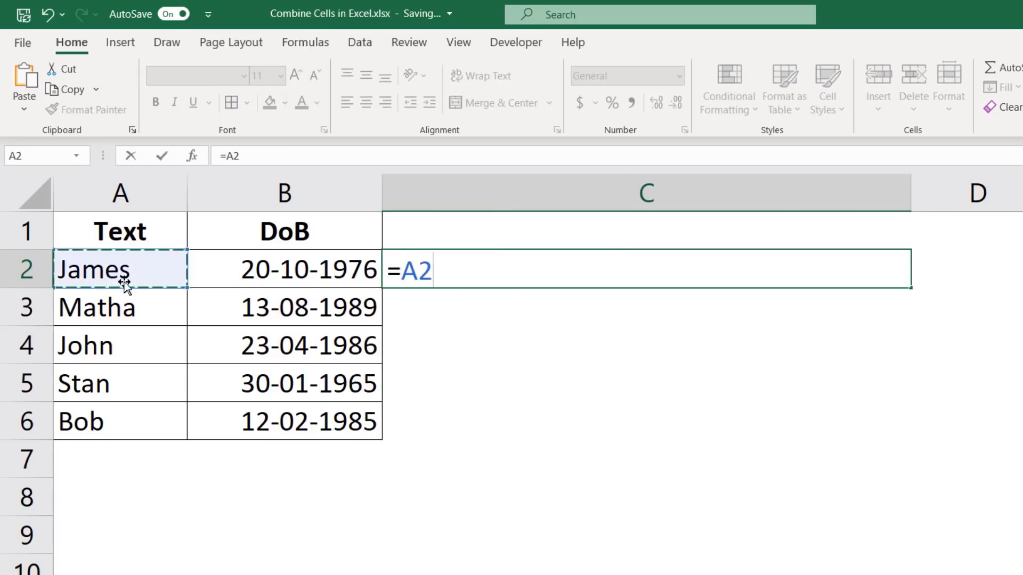
{"action": "type", "text": "&"}
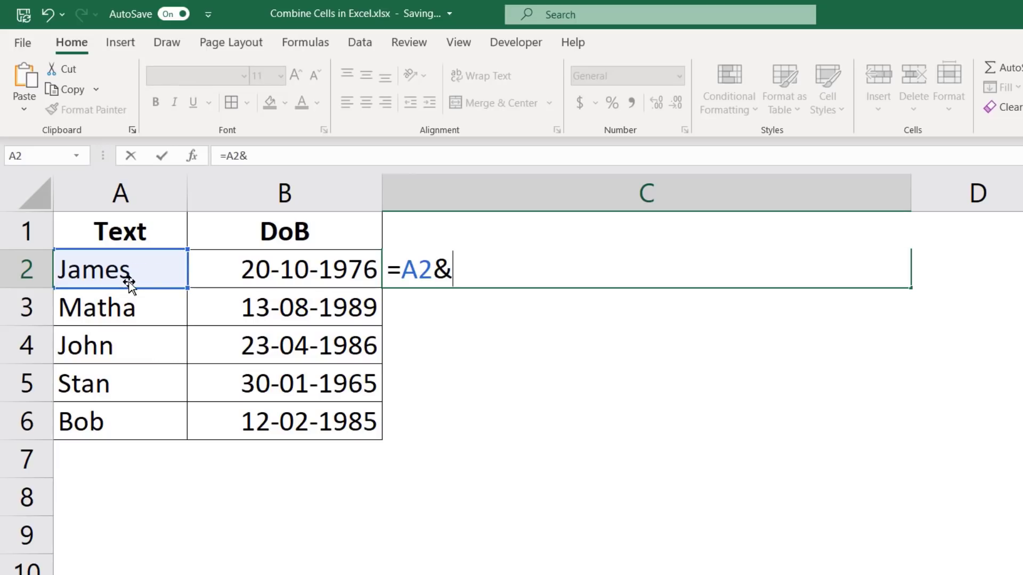
{"action": "type", "text": "\" was "}
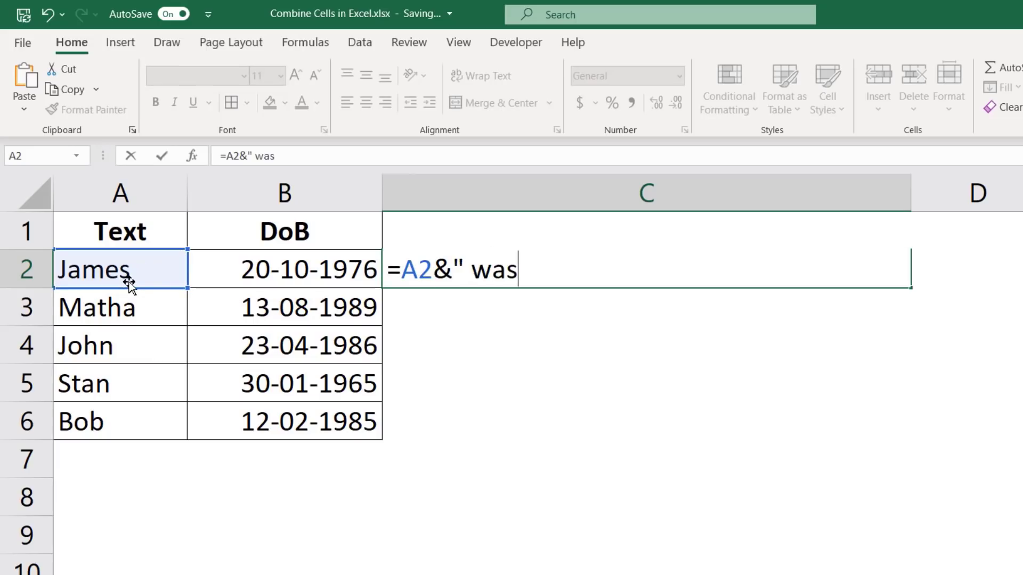
{"action": "type", "text": "born "}
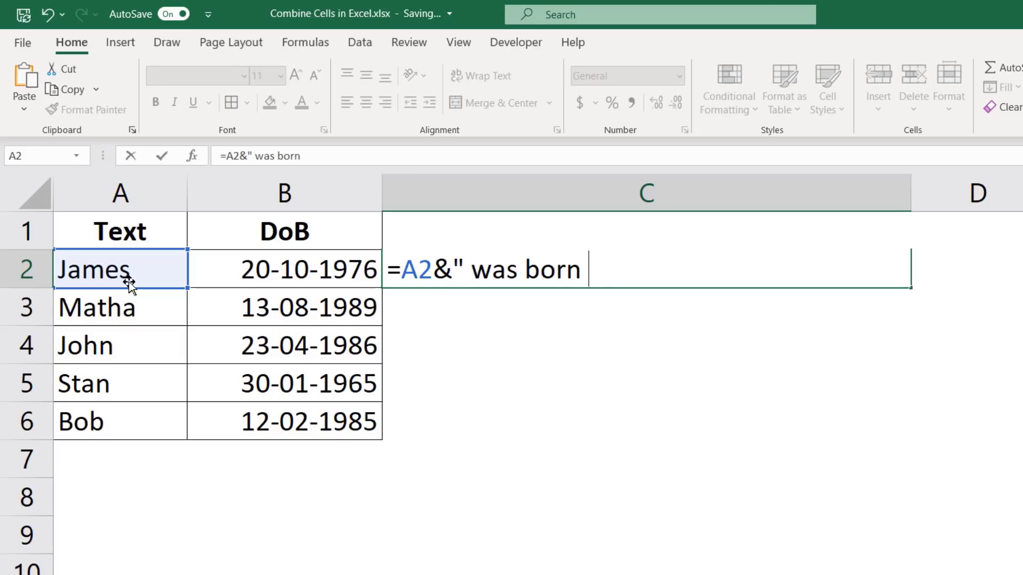
{"action": "type", "text": "on \"&"}
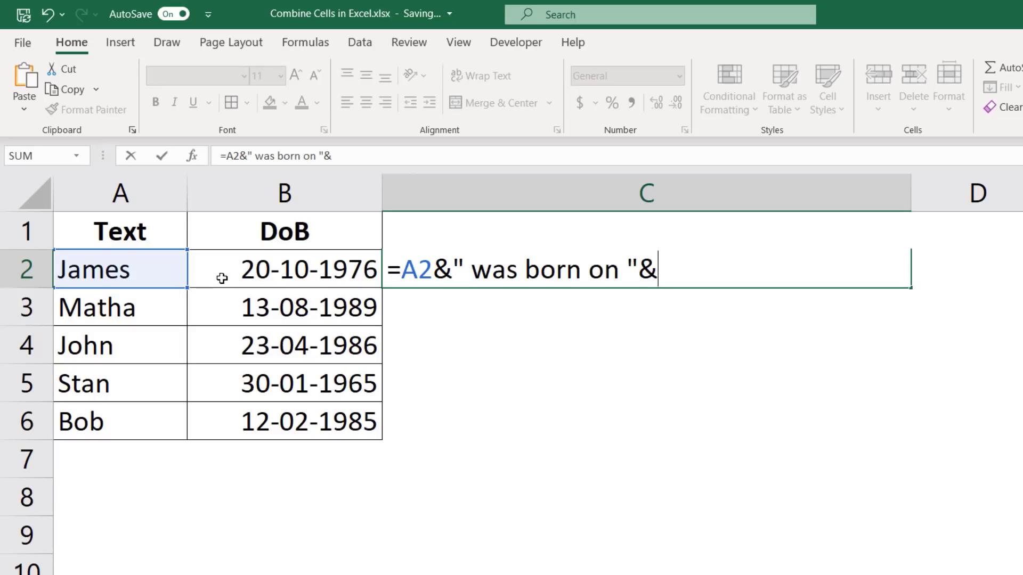
{"action": "left_click", "coordinate": [222, 277]}
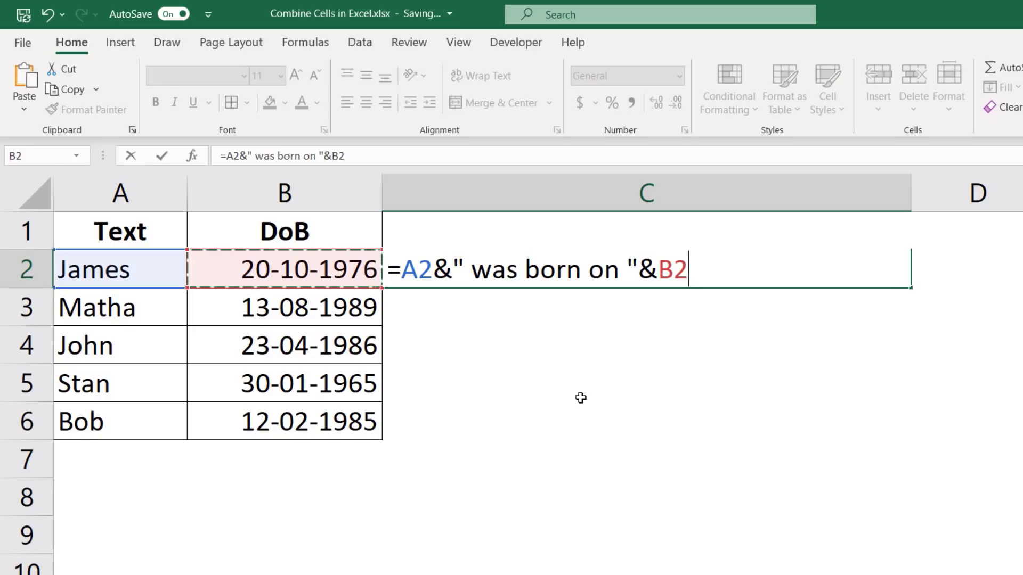
{"action": "key", "text": "Return"}
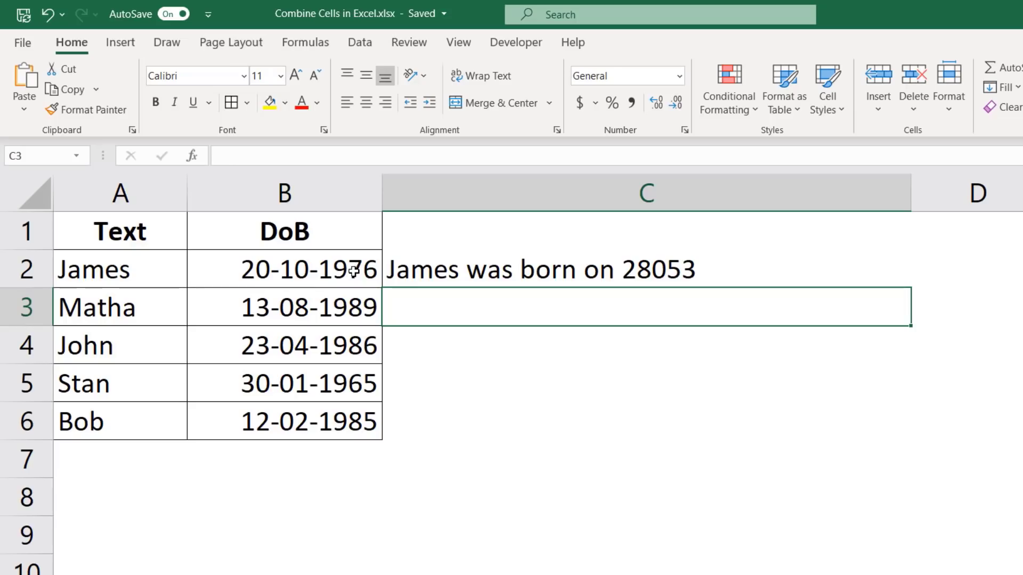
{"action": "left_click_drag", "start_coordinate": [319, 267], "coordinate": [314, 403]}
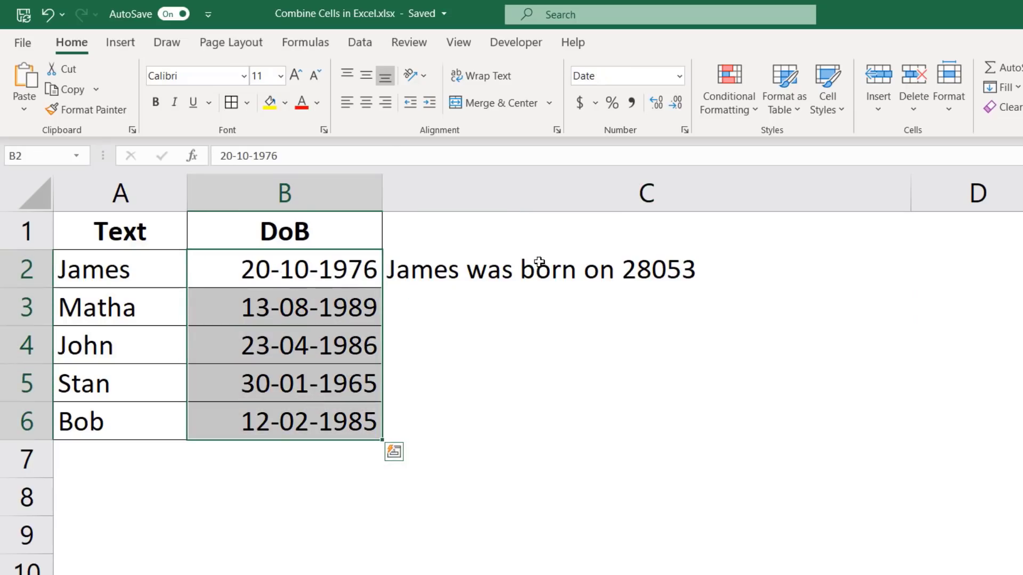
Step: Swap B2 in C2's formula for TEXT(B2,"dd-mm-yyy") and fill it down to C6
{"action": "left_click", "coordinate": [458, 270]}
{"action": "key", "text": "F2"}
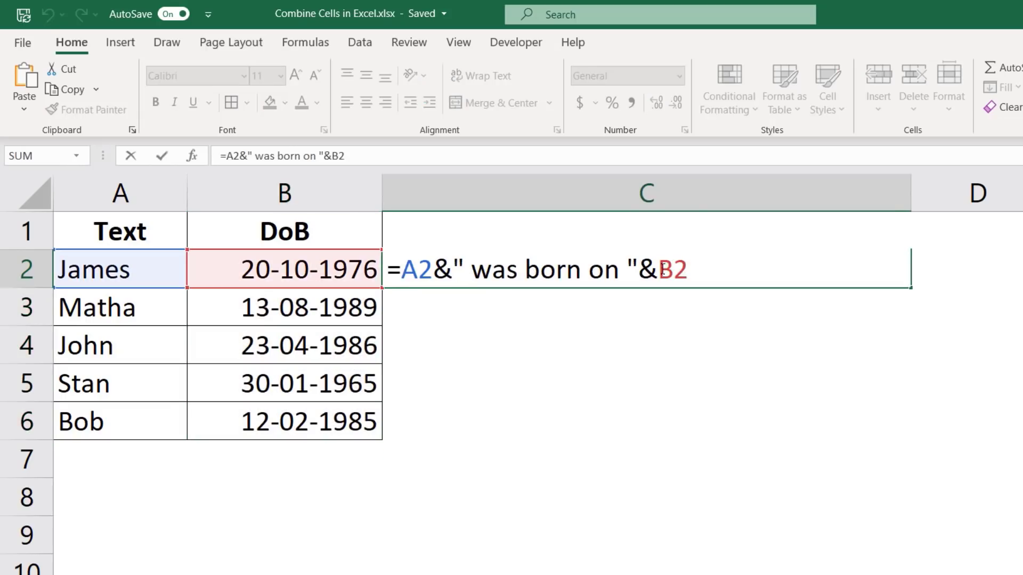
{"action": "left_click_drag", "start_coordinate": [660, 269], "coordinate": [717, 271]}
{"action": "type", "text": "text"}
{"action": "key", "text": "Tab"}
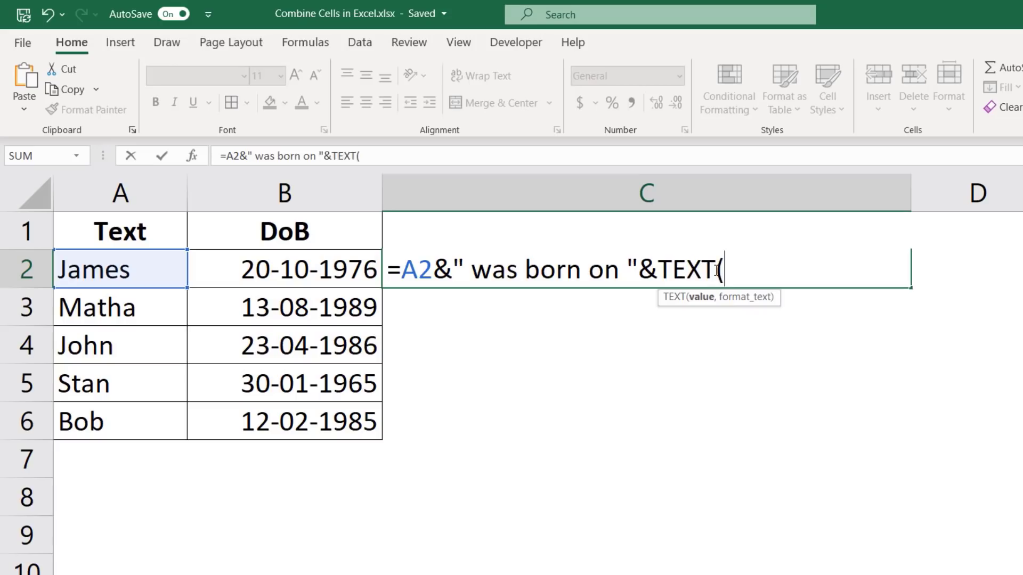
{"action": "left_click", "coordinate": [327, 275]}
{"action": "type", "text": ","}
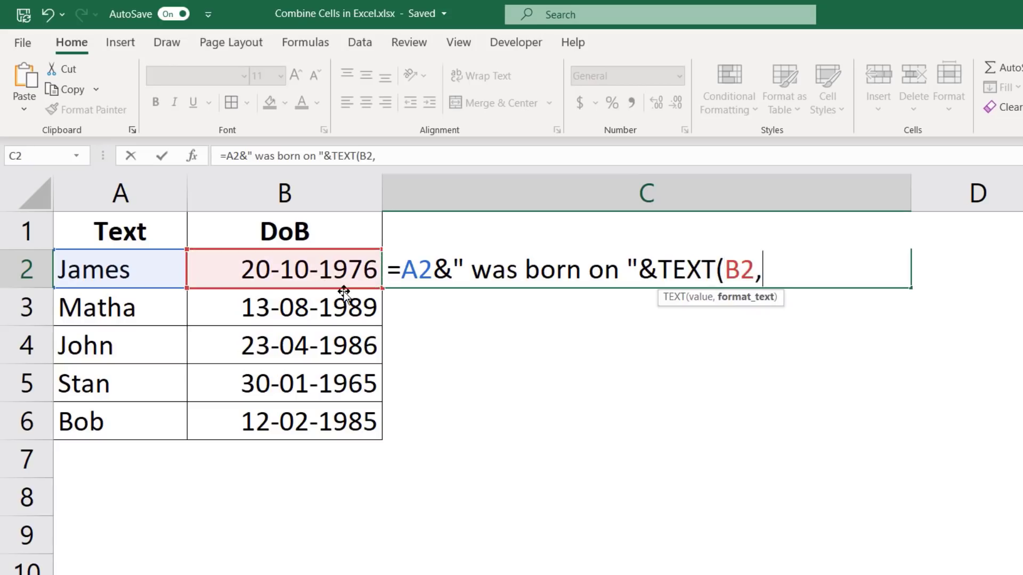
{"action": "type", "text": "\"dd-"}
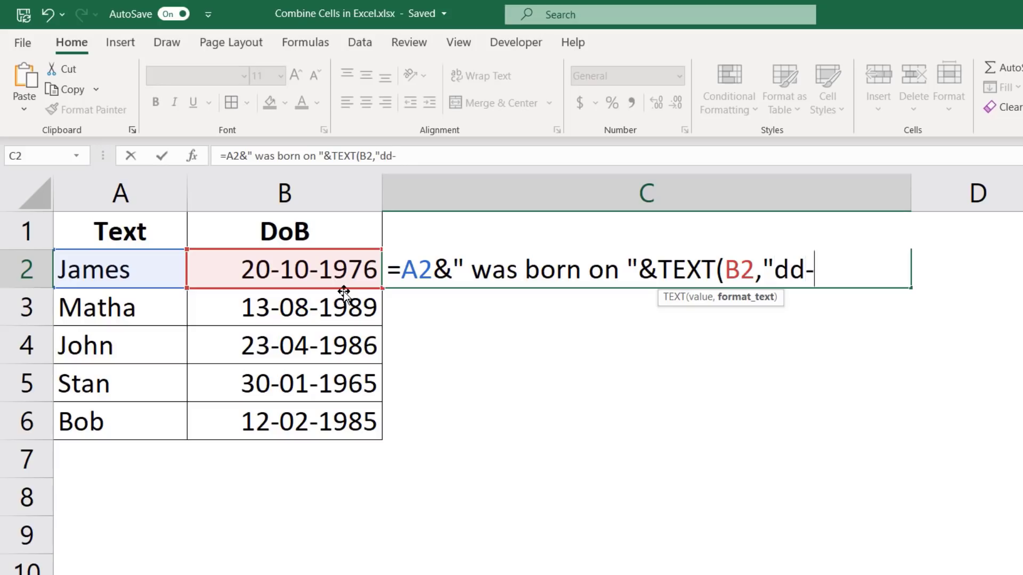
{"action": "type", "text": "mm-yyy"}
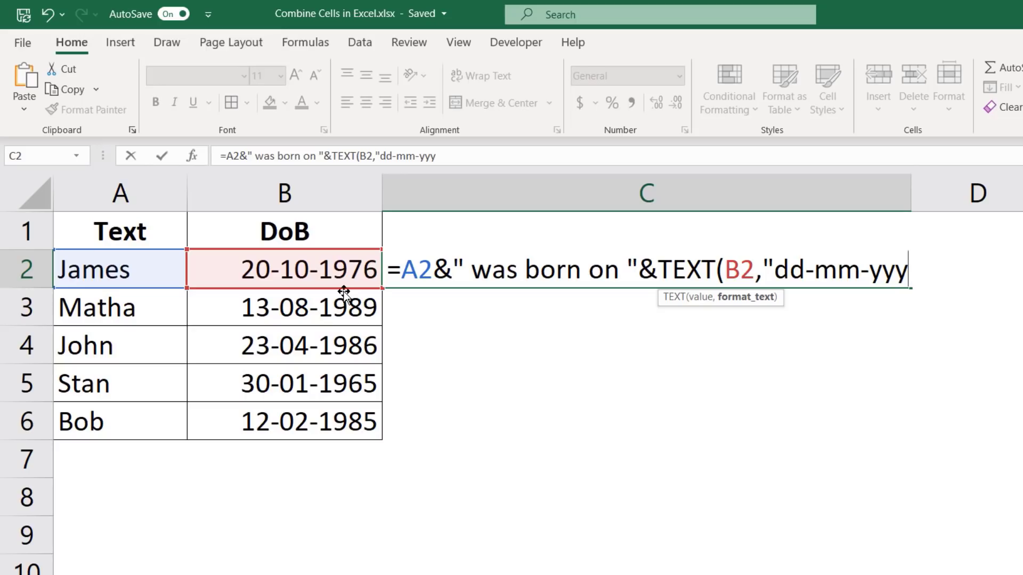
{"action": "type", "text": "\")"}
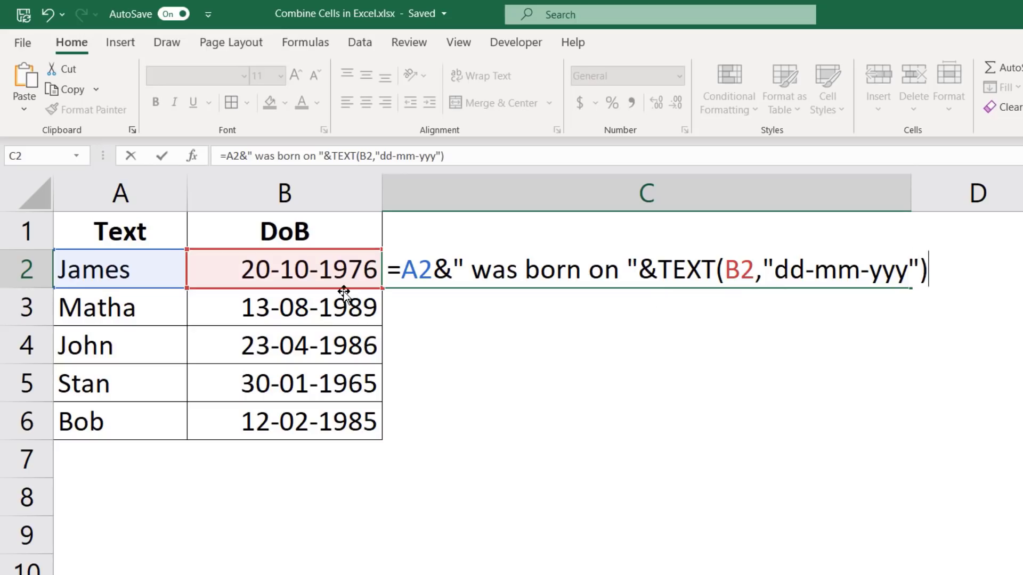
{"action": "key", "text": "ctrl+Return"}
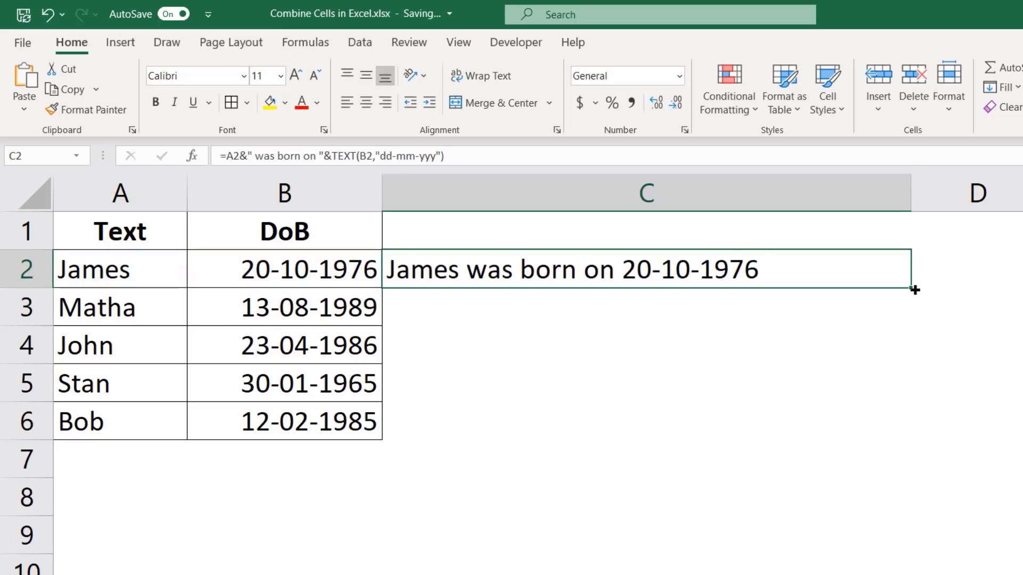
{"action": "double_click", "coordinate": [914, 289]}
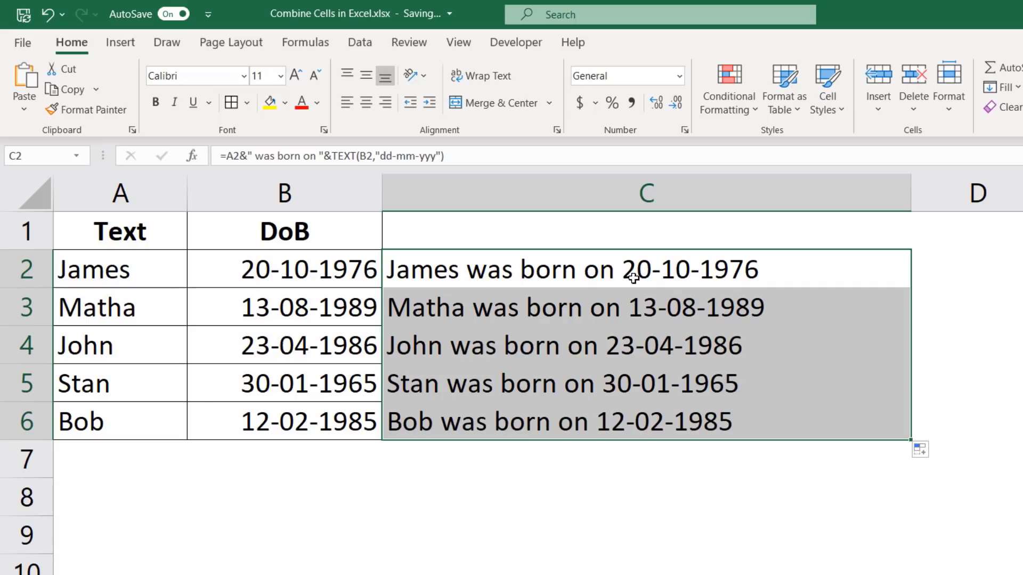
Step: Change C2's date format code to "dd-mmmm-yyy" and fill it down through C6
{"action": "double_click", "coordinate": [685, 268]}
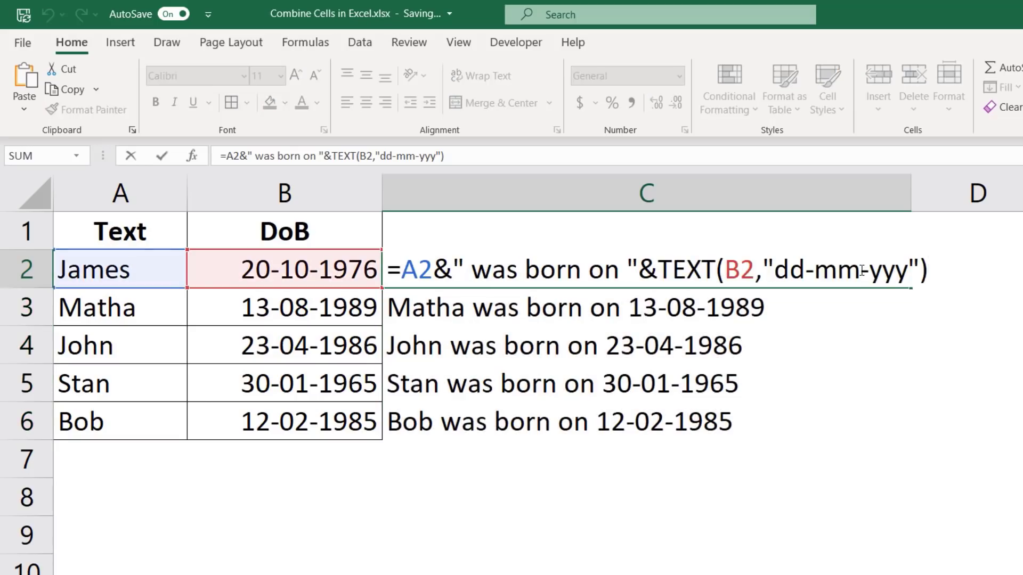
{"action": "type", "text": "m"}
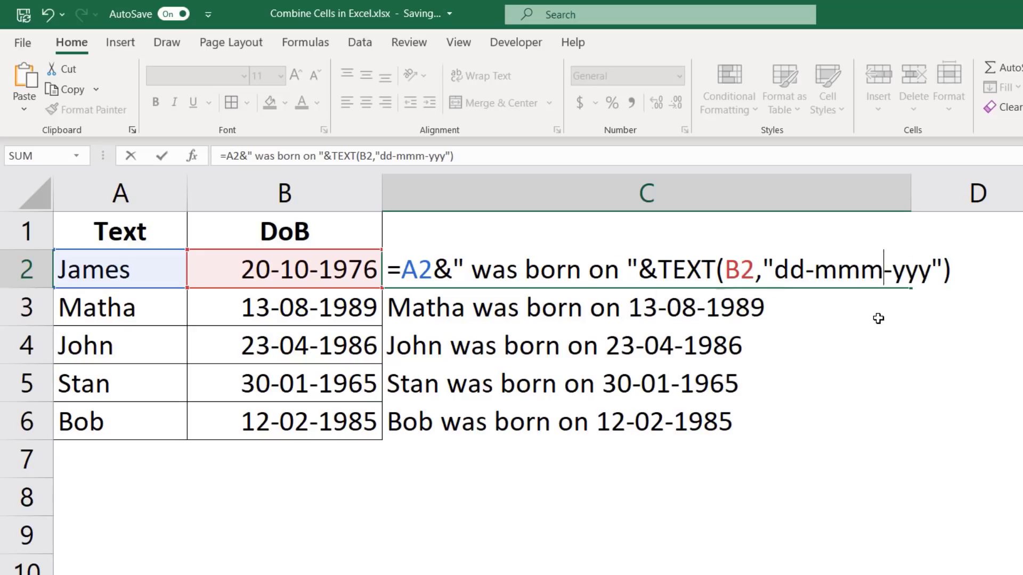
{"action": "key", "text": "Return"}
{"action": "key", "text": "Up"}
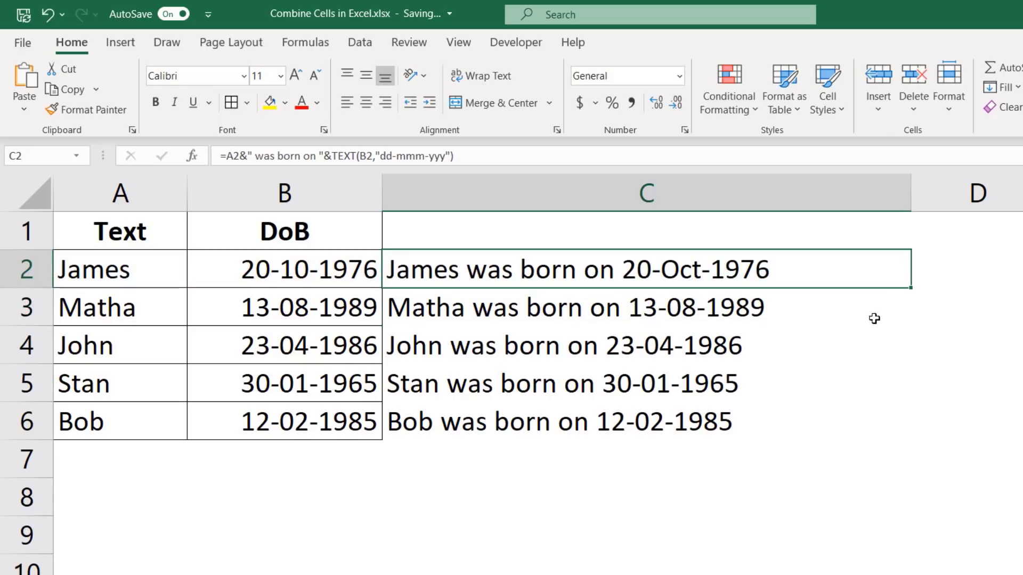
{"action": "double_click", "coordinate": [692, 269]}
{"action": "left_click", "coordinate": [883, 271]}
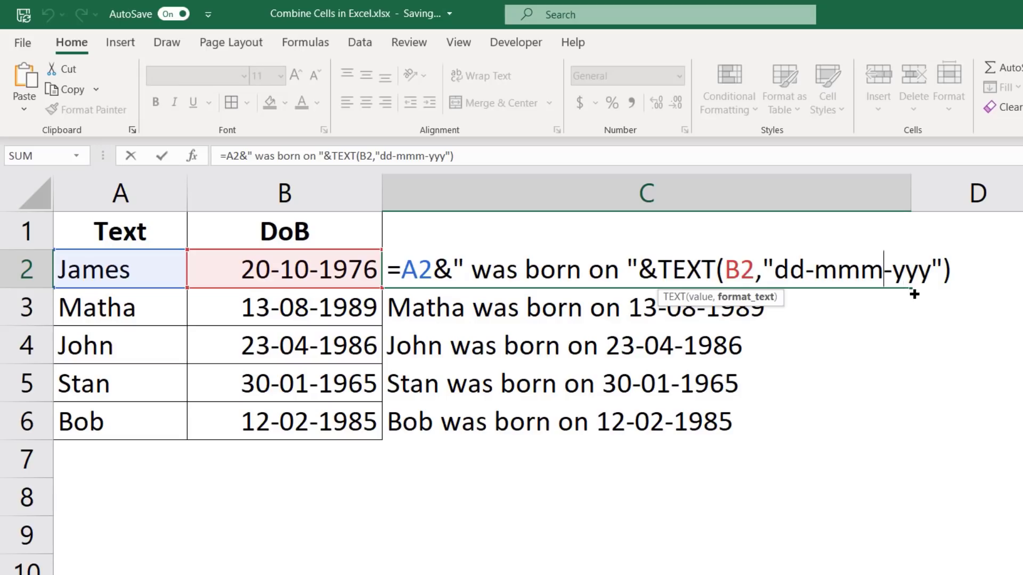
{"action": "type", "text": "m"}
{"action": "key", "text": "Return"}
{"action": "left_click", "coordinate": [788, 263]}
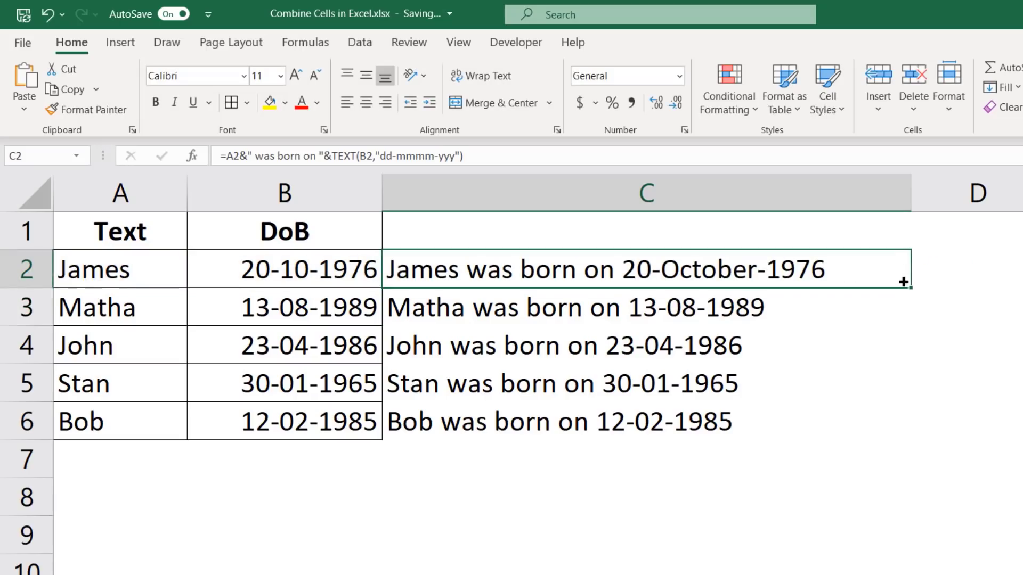
{"action": "double_click", "coordinate": [911, 288]}
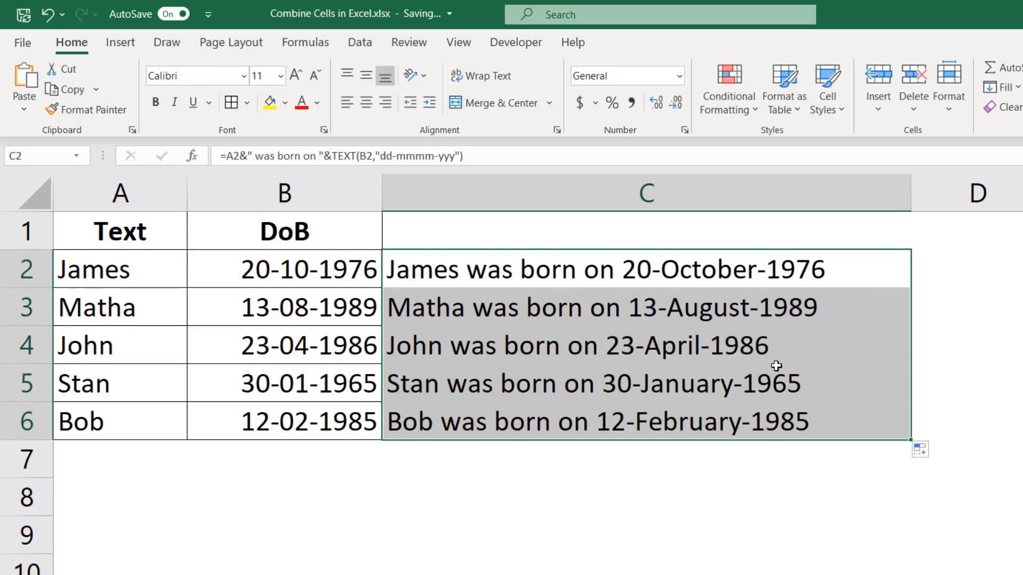